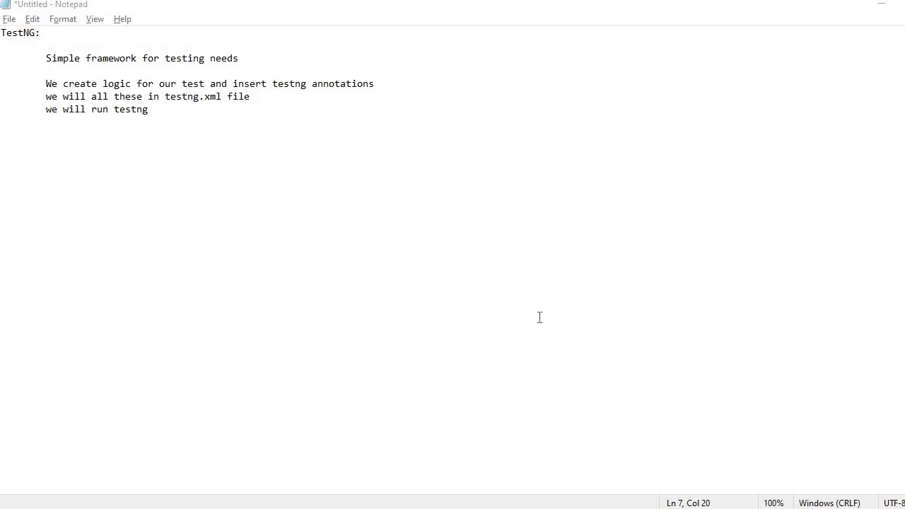
# Switch to Eclipse and check which commands are available for TestProject before the TestNG plug-in is installed
pyautogui.click(522, 508)
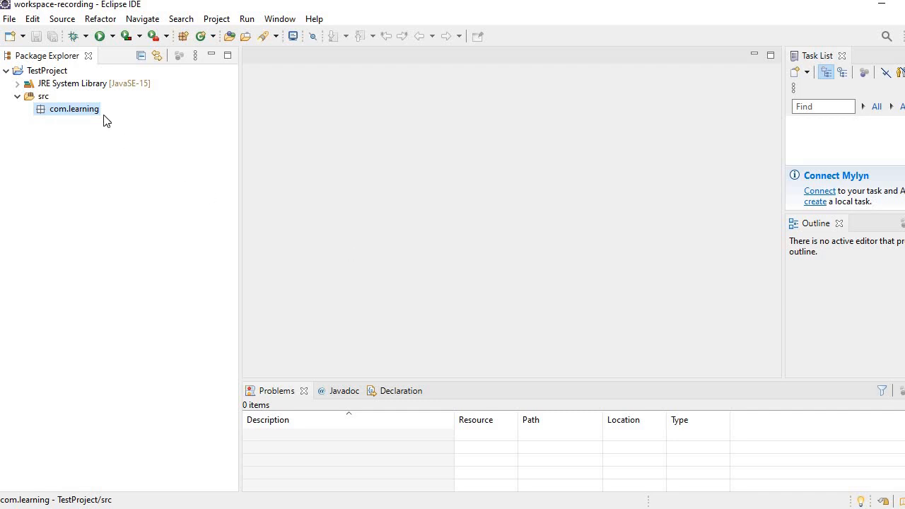
pyautogui.click(47, 72)
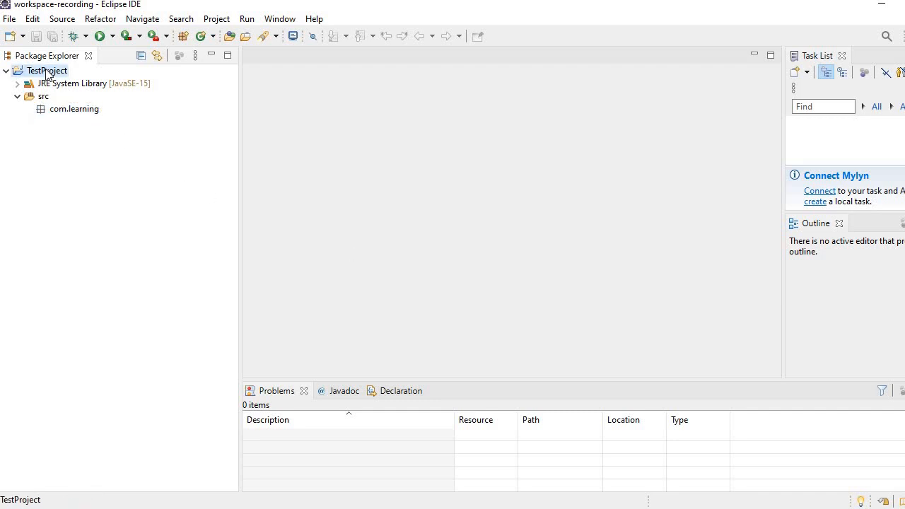
pyautogui.rightClick(46, 73)
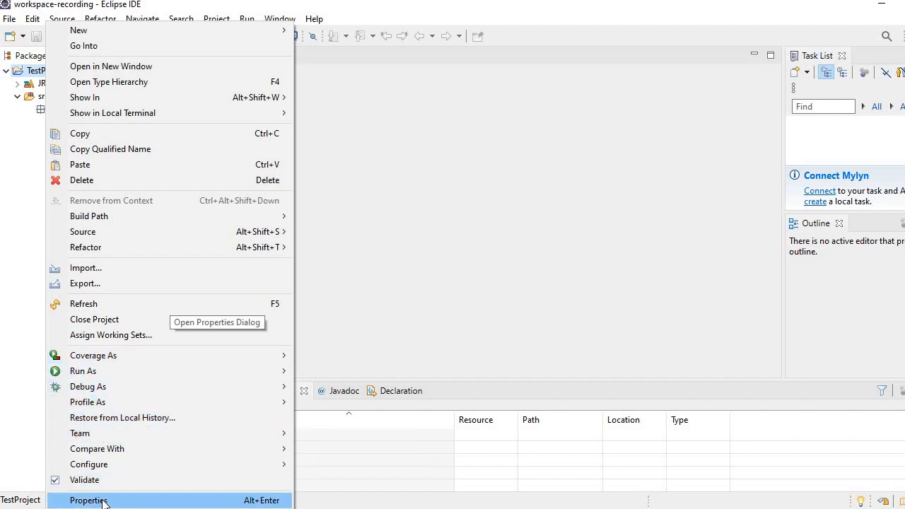
pyautogui.click(31, 223)
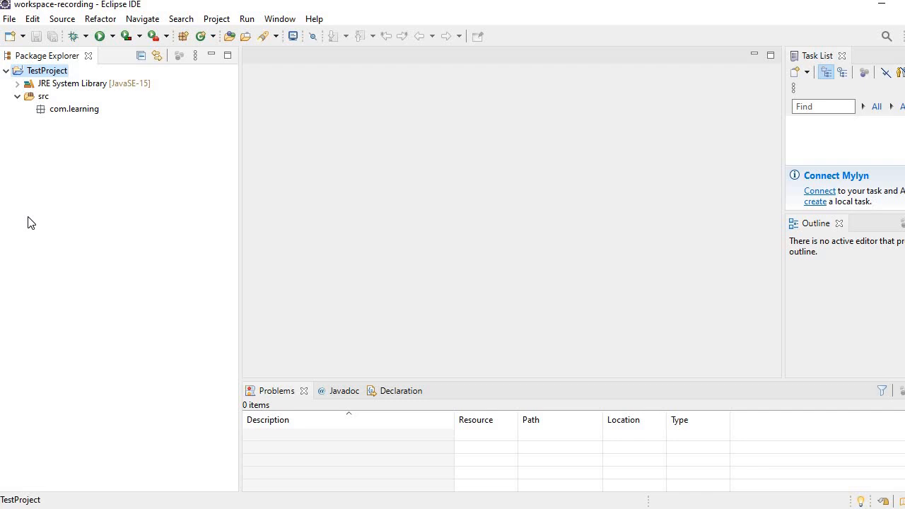
# Search the Eclipse Marketplace for testng
pyautogui.click(315, 21)
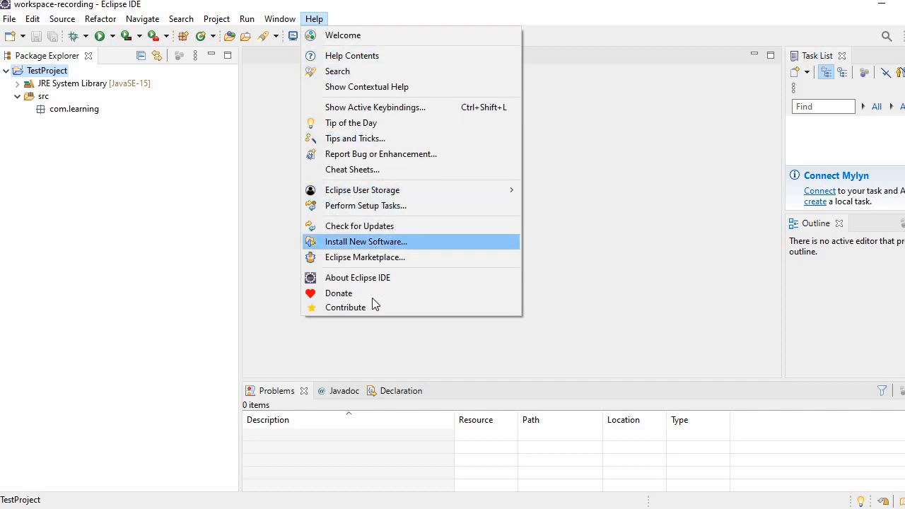
pyautogui.click(347, 260)
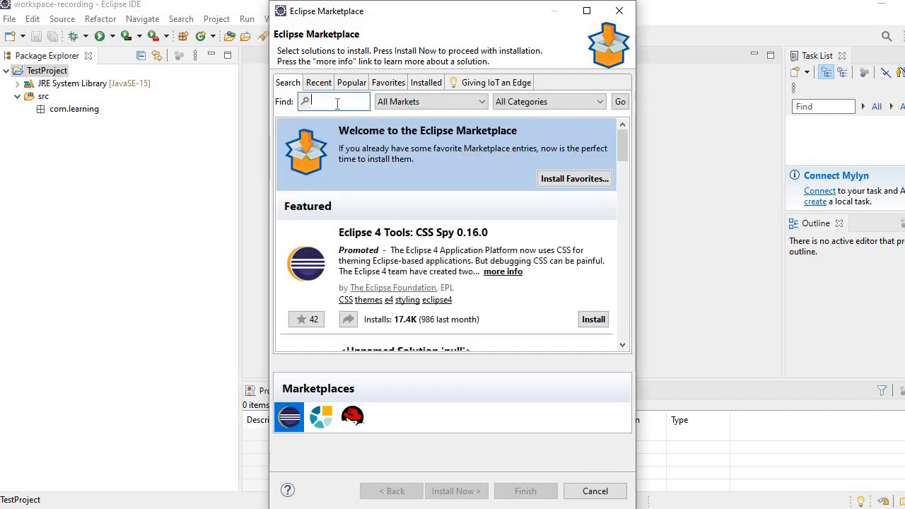
pyautogui.write('testng')
pyautogui.click(620, 102)
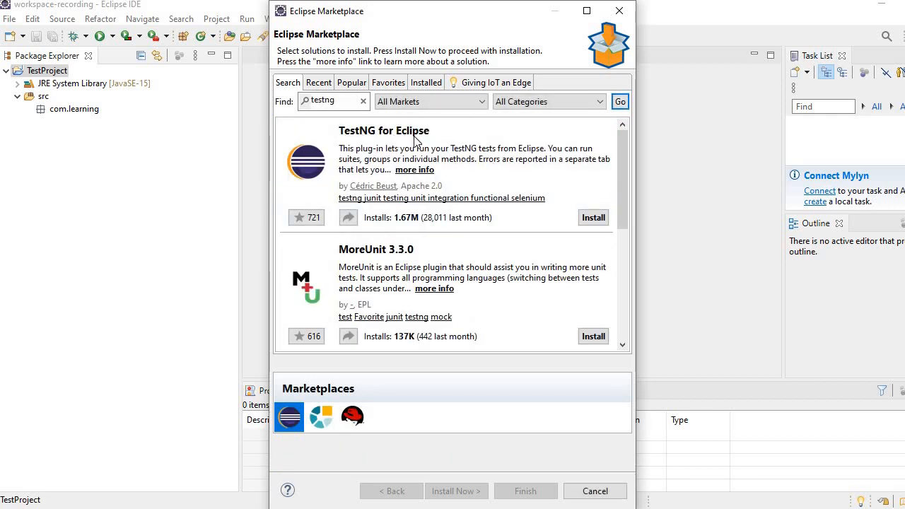
# Start installing TestNG for Eclipse with its optional M2E (Maven) integration and accept the license agreement
pyautogui.click(593, 217)
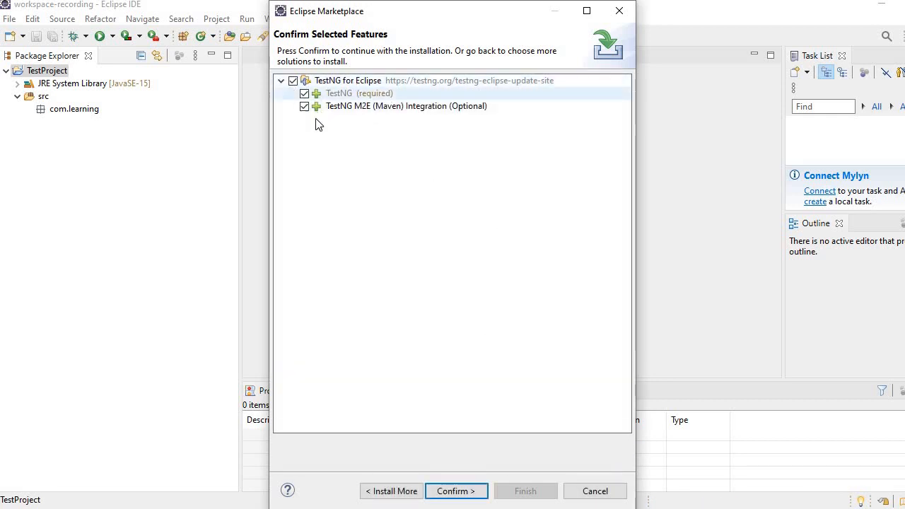
pyautogui.click(451, 492)
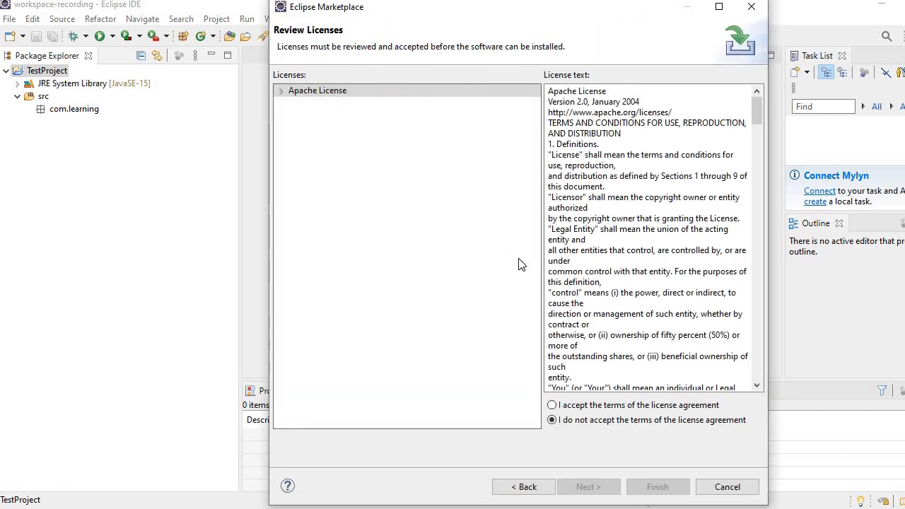
pyautogui.click(586, 406)
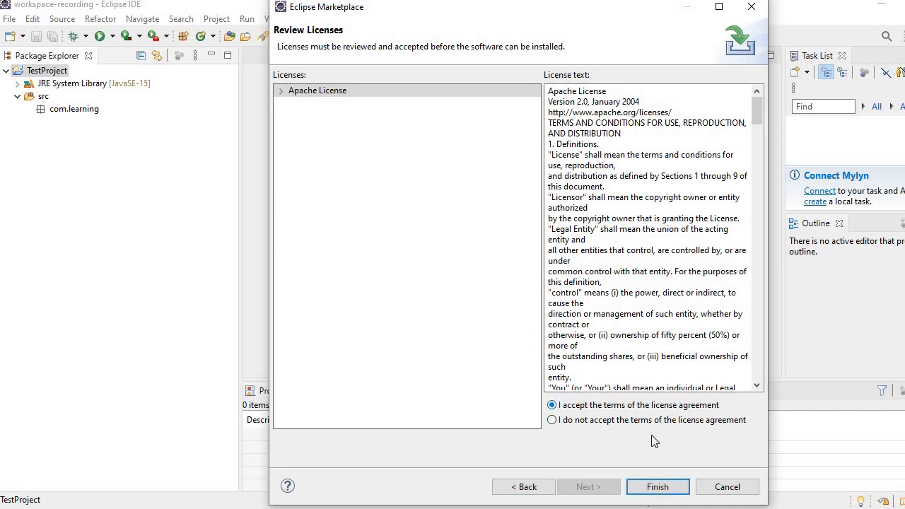
pyautogui.click(664, 486)
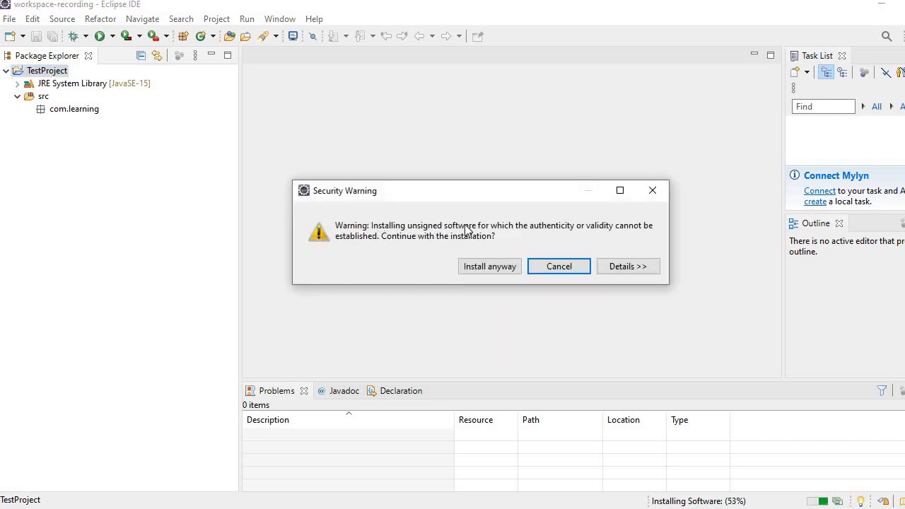
# Allow the unsigned software to be installed, restart the IDE and maximize its window
pyautogui.click(482, 268)
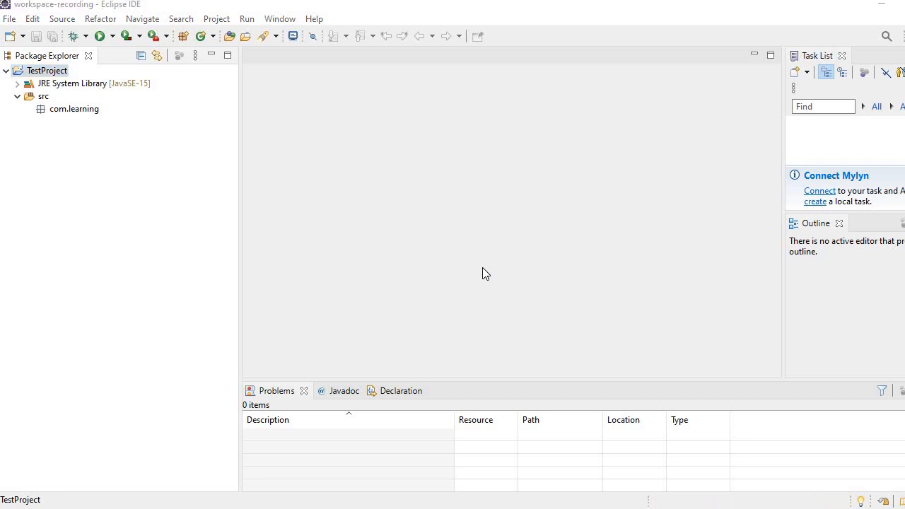
pyautogui.click(561, 268)
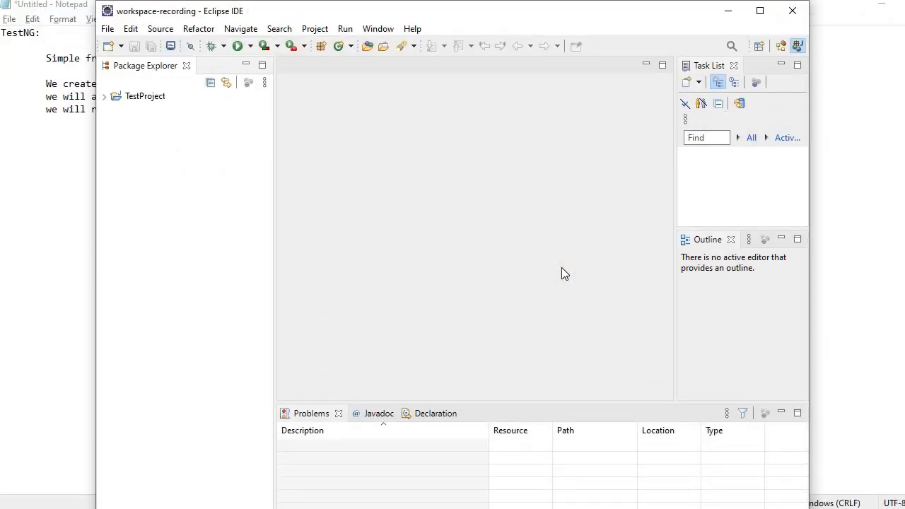
pyautogui.click(765, 13)
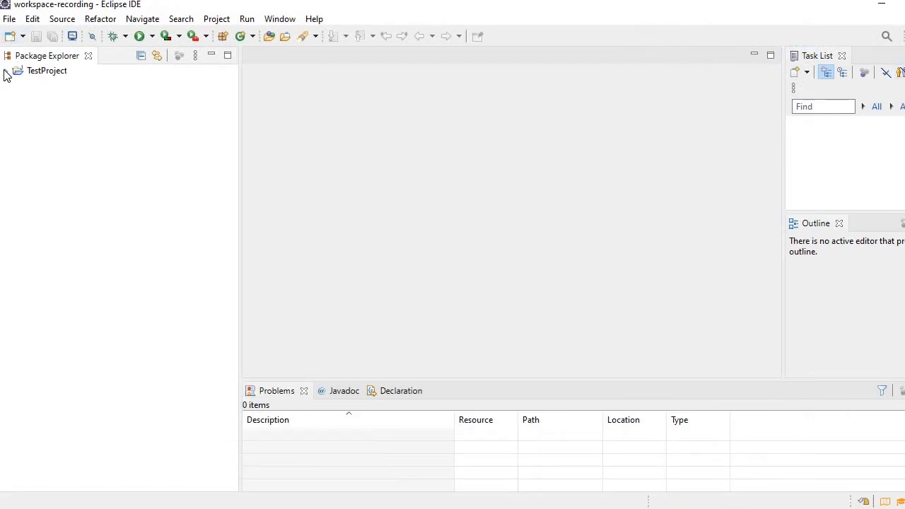
# Expand TestProject and check its available commands for a TestNG entry
pyautogui.click(8, 72)
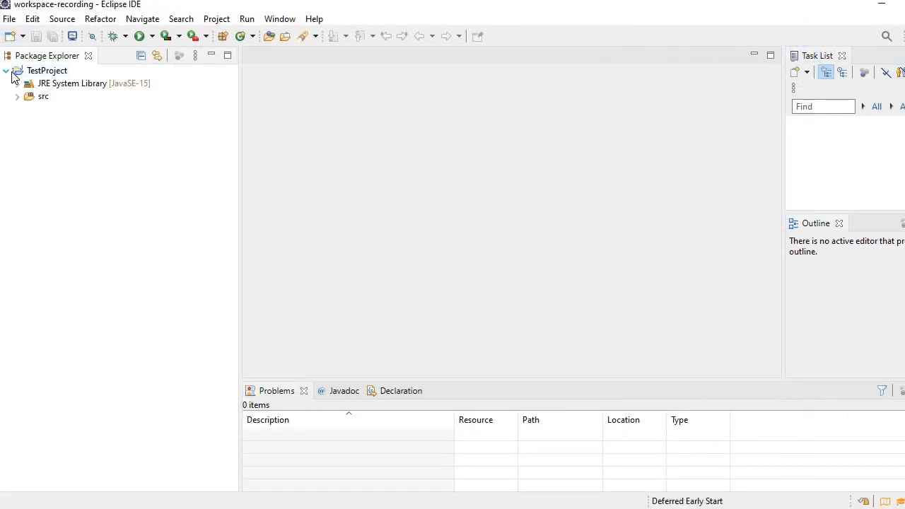
pyautogui.click(43, 73)
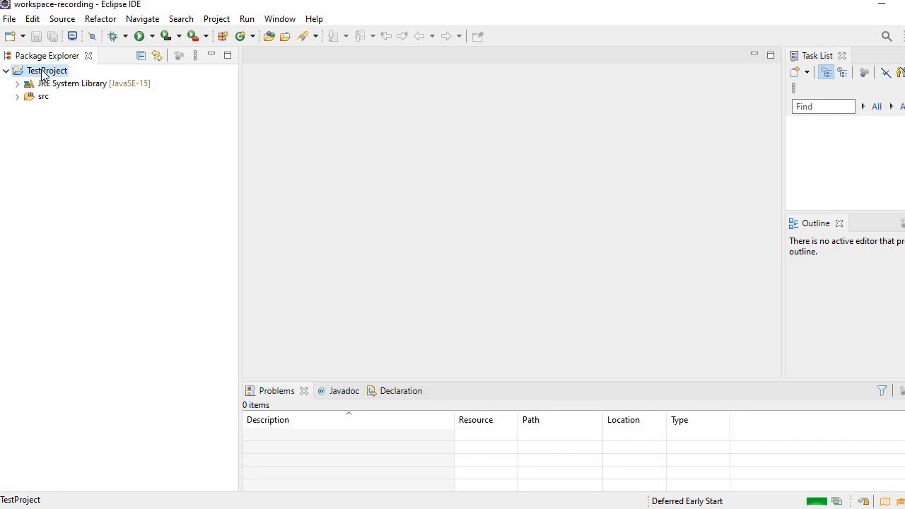
pyautogui.rightClick(42, 73)
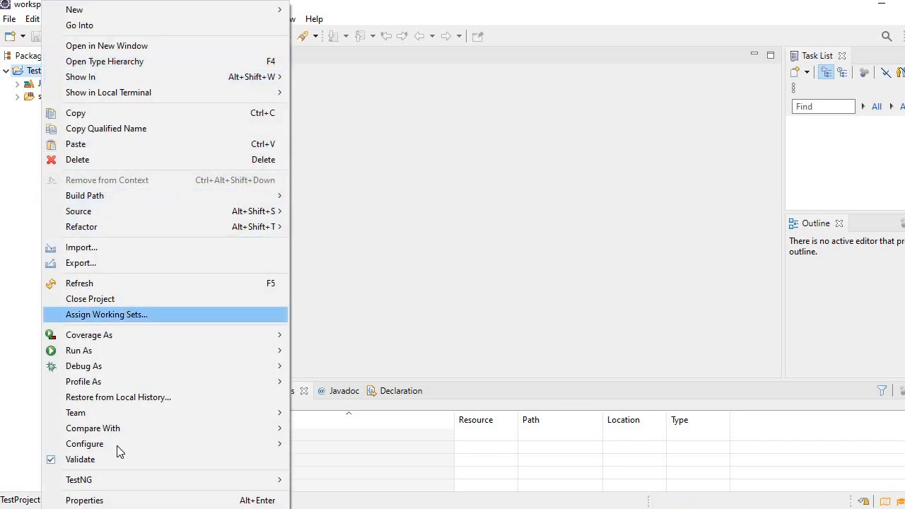
pyautogui.moveTo(109, 484)
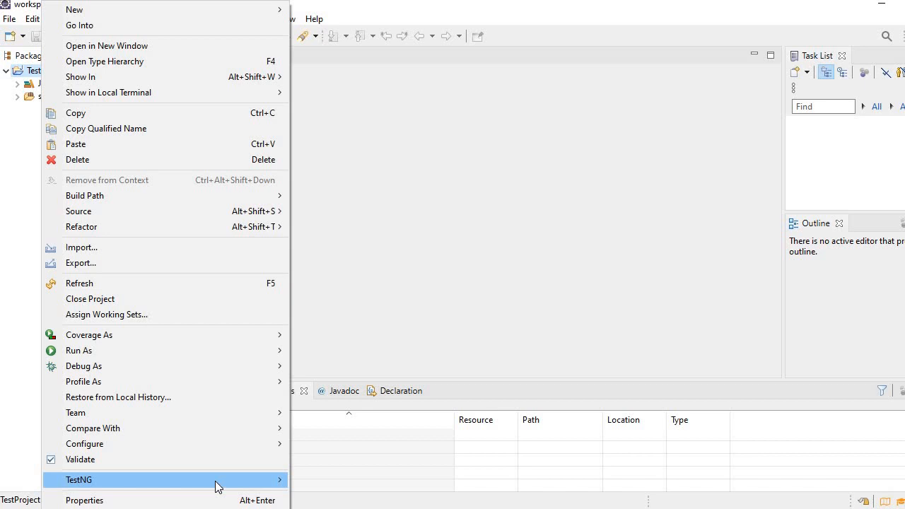
pyautogui.click(24, 193)
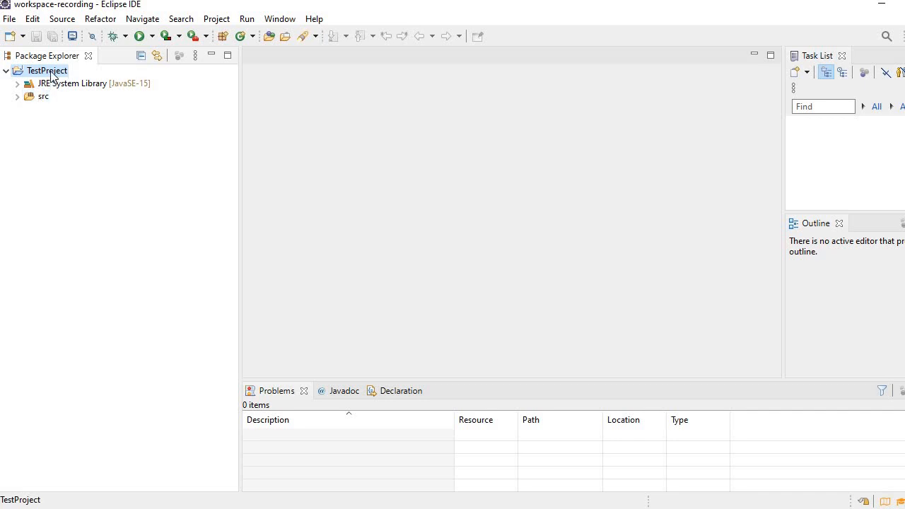
# Add the default TestNG library to TestProject's build path
pyautogui.rightClick(51, 75)
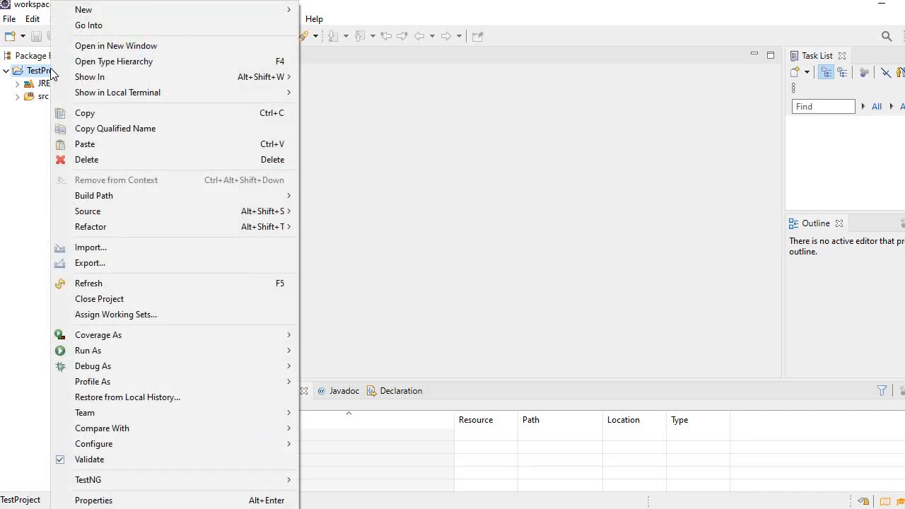
pyautogui.moveTo(96, 197)
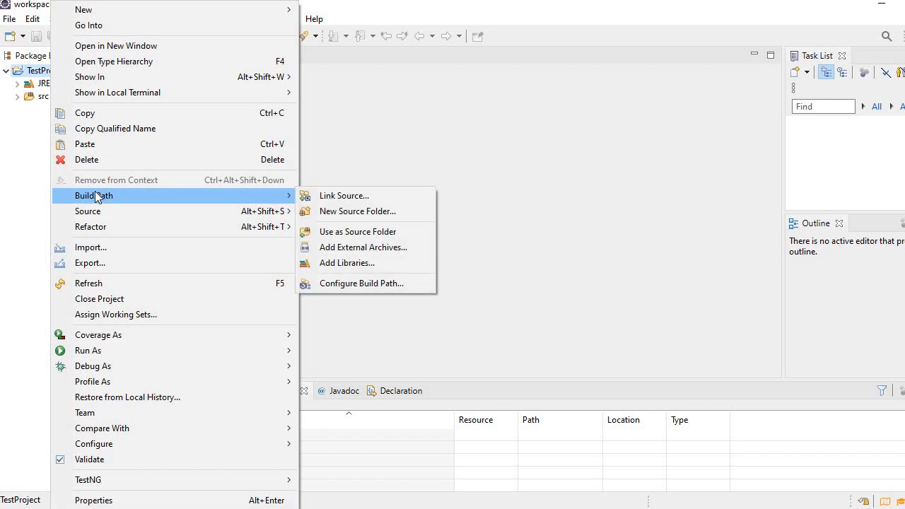
pyautogui.click(344, 263)
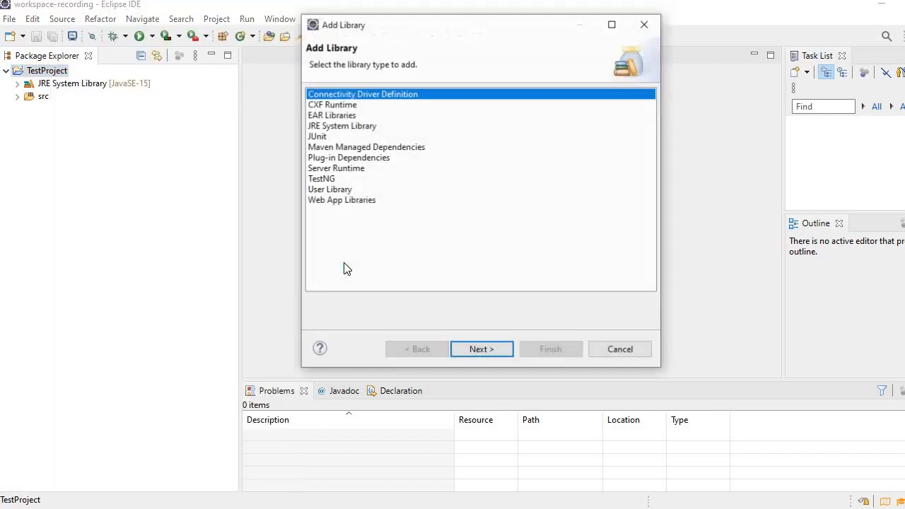
pyautogui.click(328, 178)
pyautogui.click(481, 349)
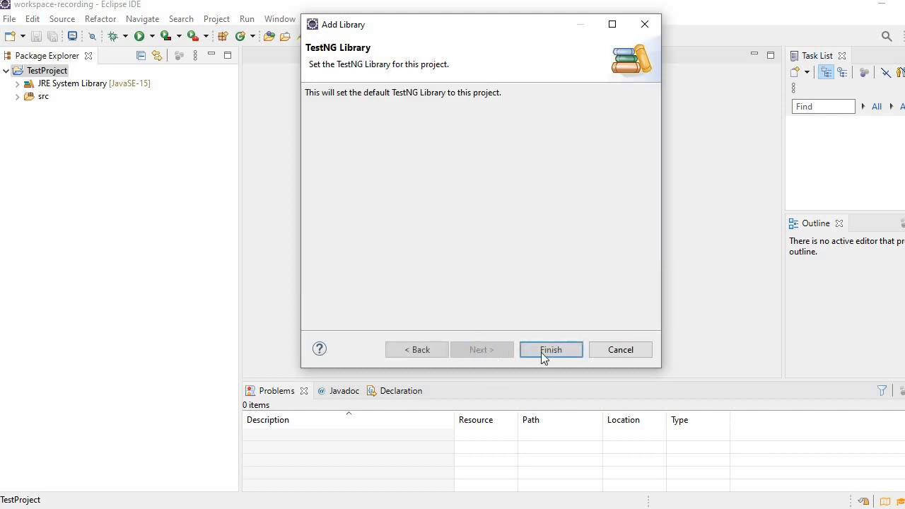
pyautogui.click(551, 350)
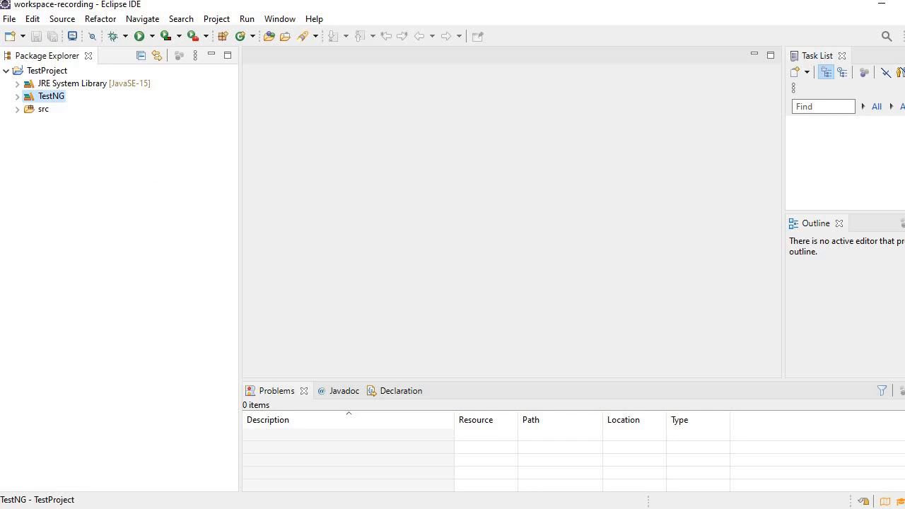
# Switch to Notepad and add the indented line "installing TestNG in eclipse" below the existing notes, after two blank lines
pyautogui.hotkey('alt', 'Tab')
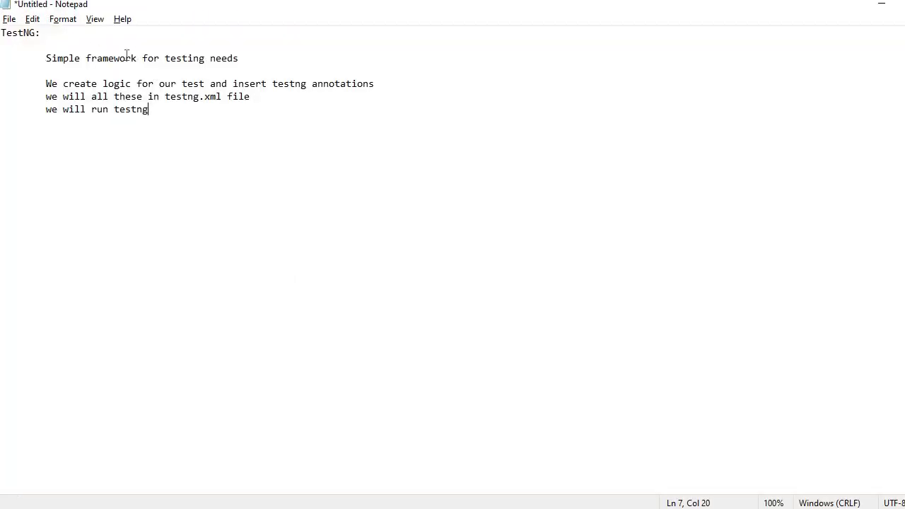
pyautogui.moveTo(45, 58); pyautogui.dragTo(275, 55)
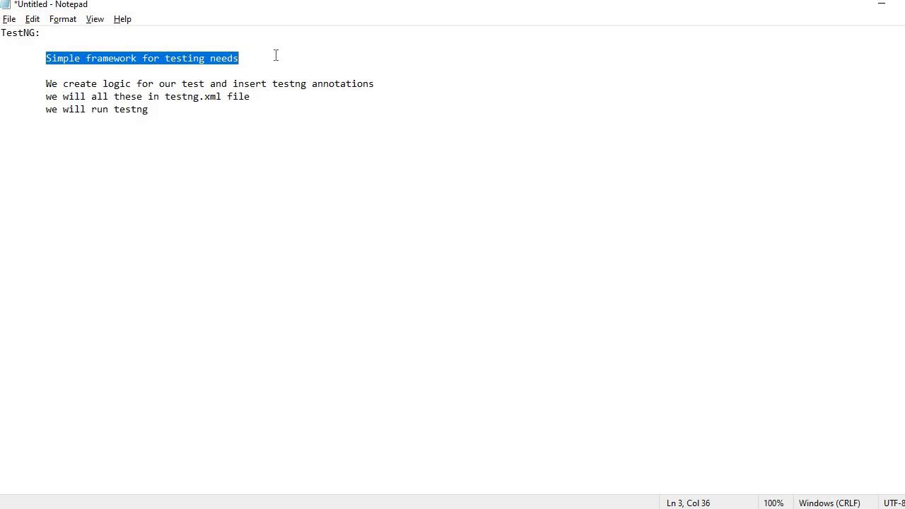
pyautogui.click(210, 122)
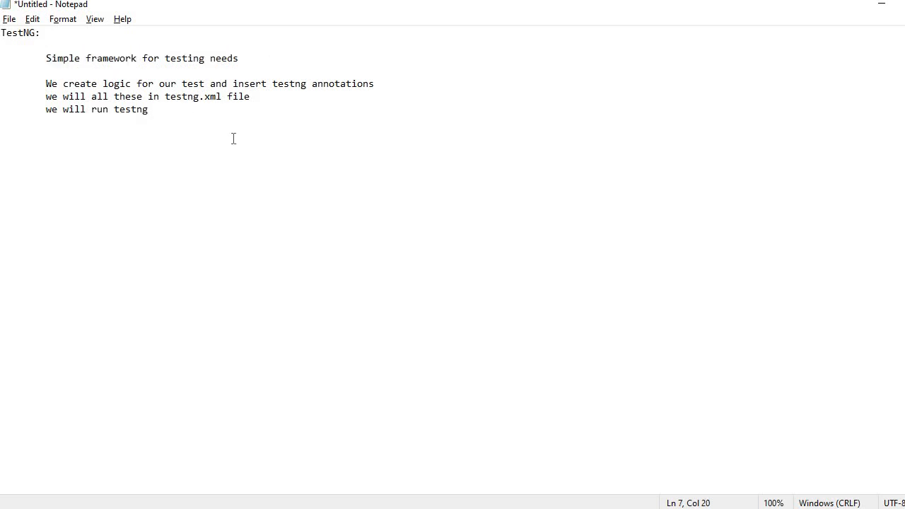
pyautogui.press('Return')
pyautogui.press('Return')
pyautogui.press('Return')
pyautogui.press('Tab')
pyautogui.write('installl')
pyautogui.press('BackSpace')
pyautogui.write('ing ')
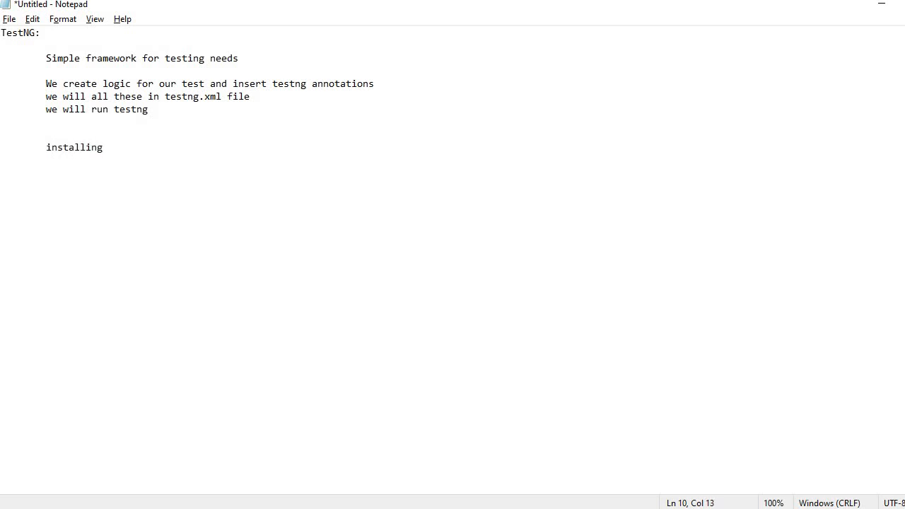
pyautogui.write('TestNG in eclipse')
# Add two more indented lines to the notes, "Add TestNG library" and "using testNG"
pyautogui.press('Return')
pyautogui.press('Tab')
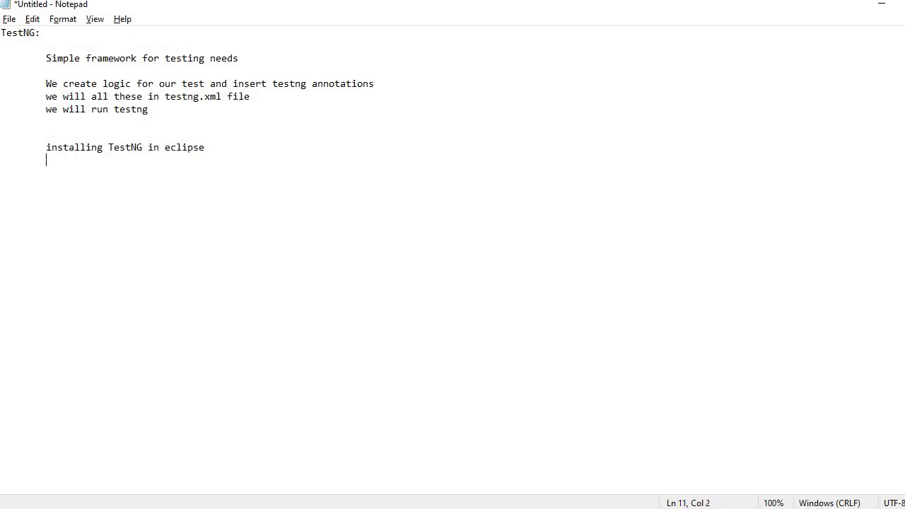
pyautogui.write('Add TestNG libr')
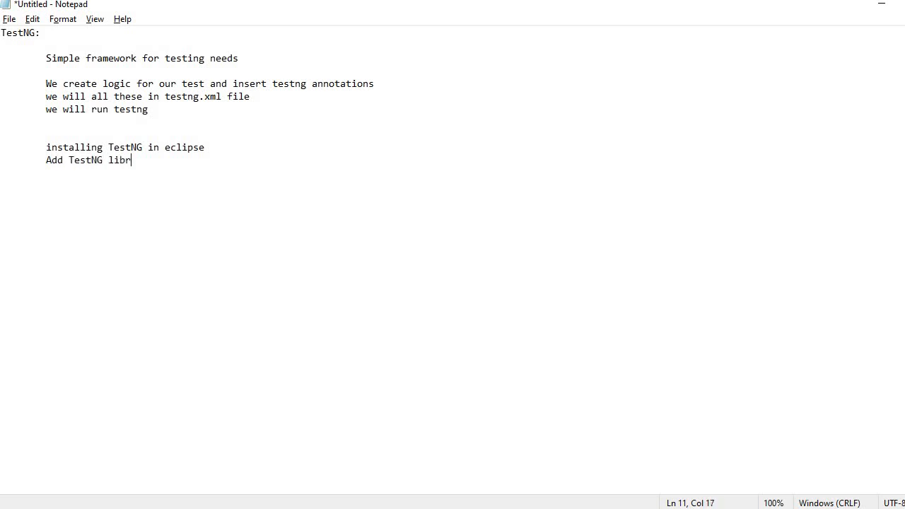
pyautogui.write('ar')
pyautogui.write('y')
pyautogui.write('using test')
pyautogui.write('N')
pyautogui.write('G')
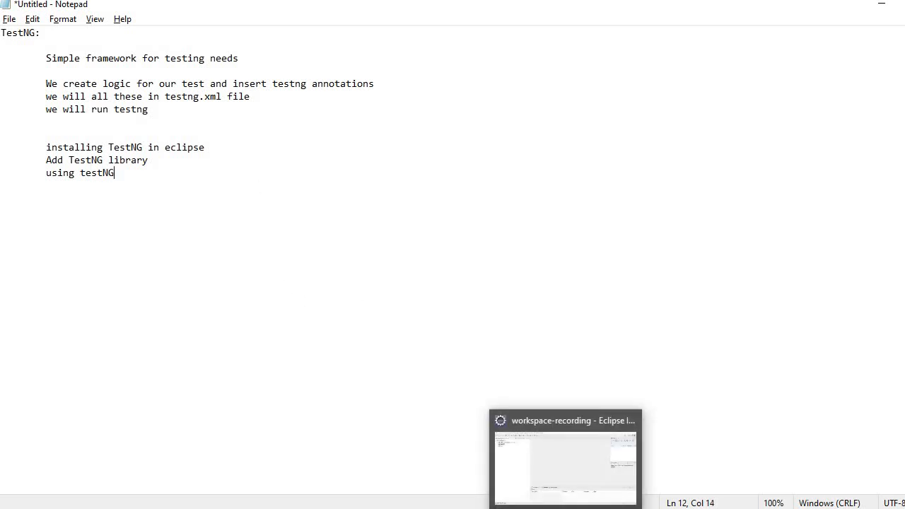
# Switch to Eclipse and create a Java class named TestCase1 in the com.learning package under src
pyautogui.click(565, 411)
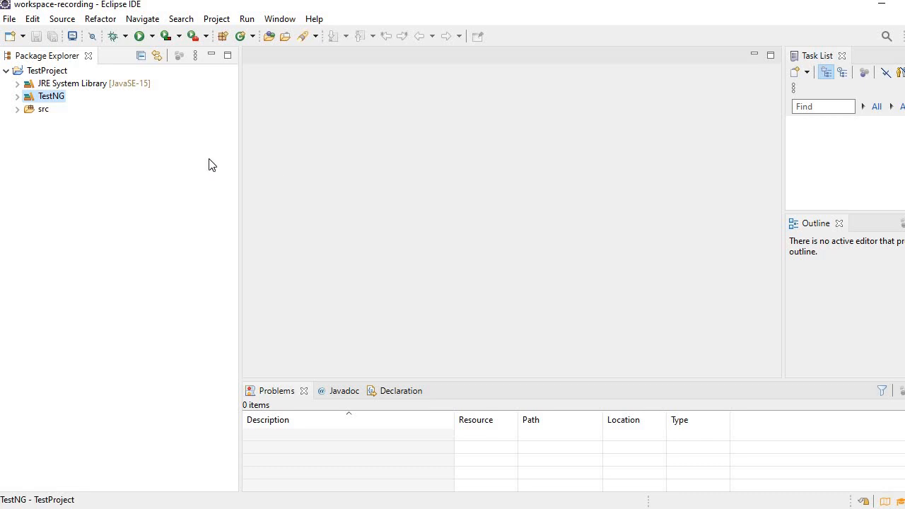
pyautogui.click(41, 111)
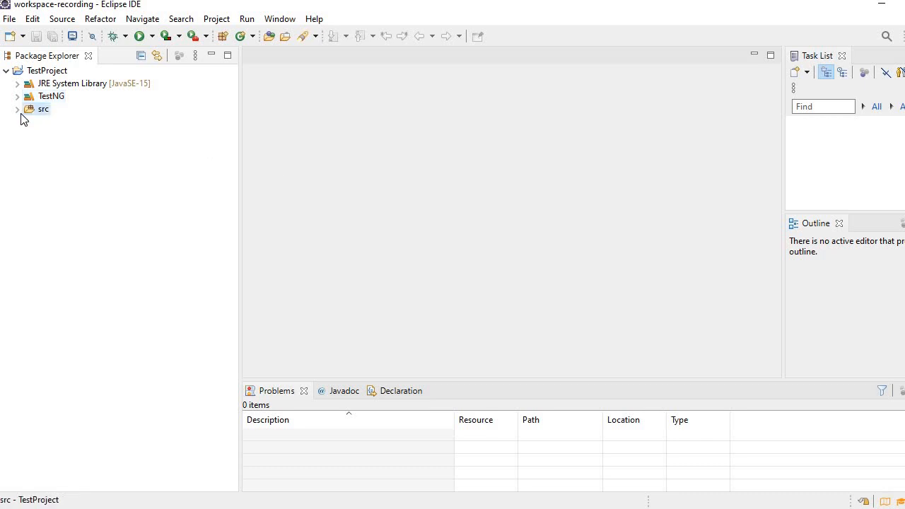
pyautogui.click(18, 111)
pyautogui.click(57, 125)
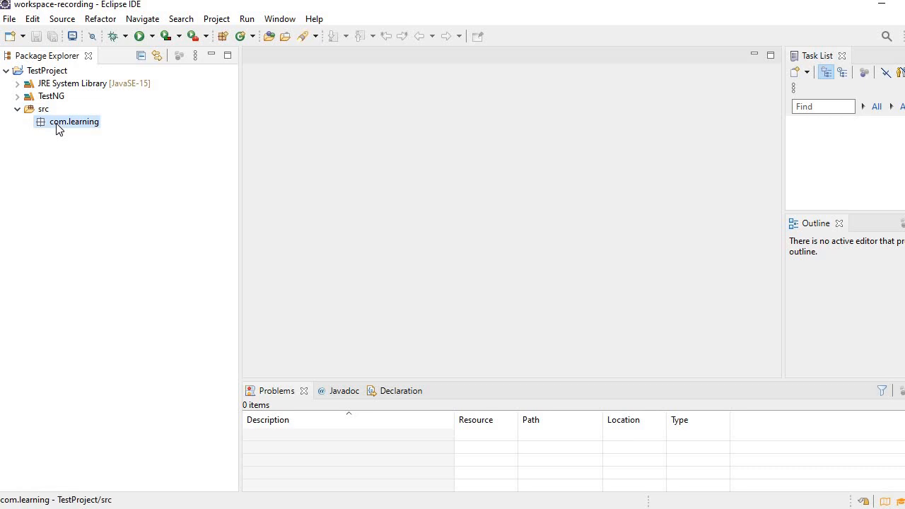
pyautogui.rightClick(57, 127)
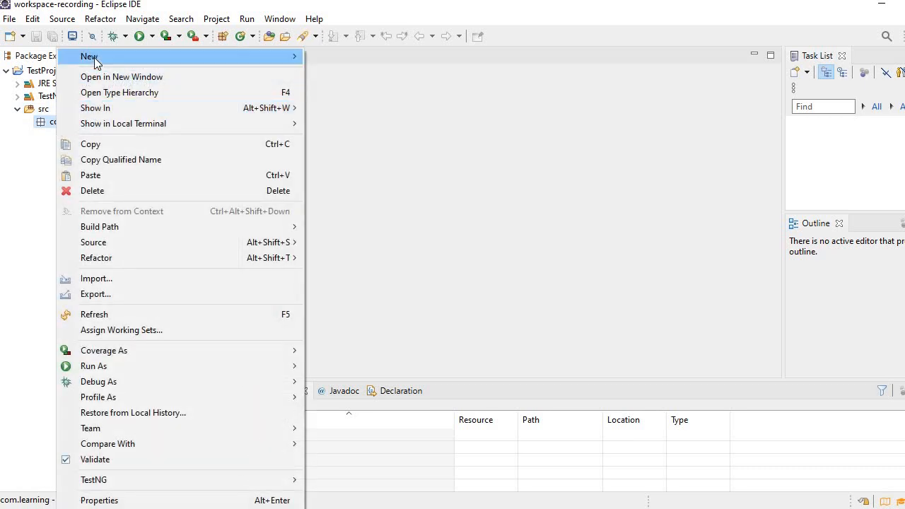
pyautogui.moveTo(92, 58)
pyautogui.click(340, 109)
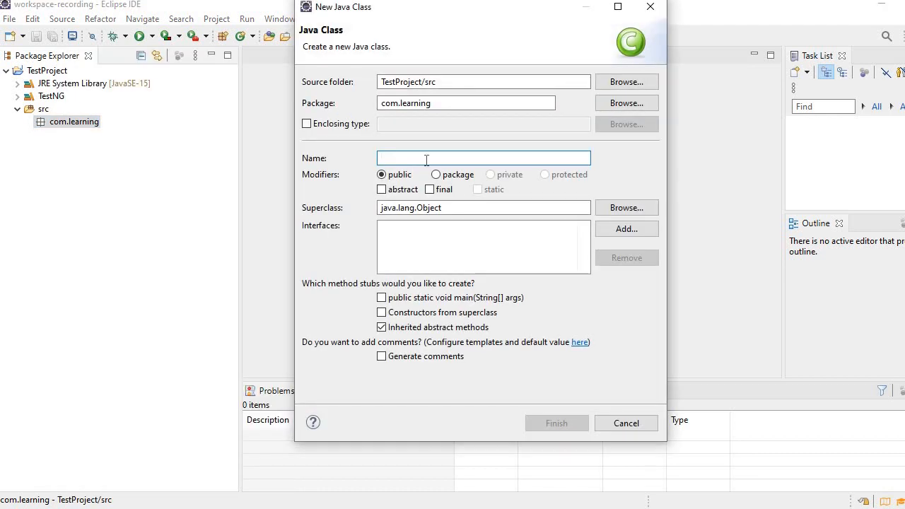
pyautogui.write('TestCase1')
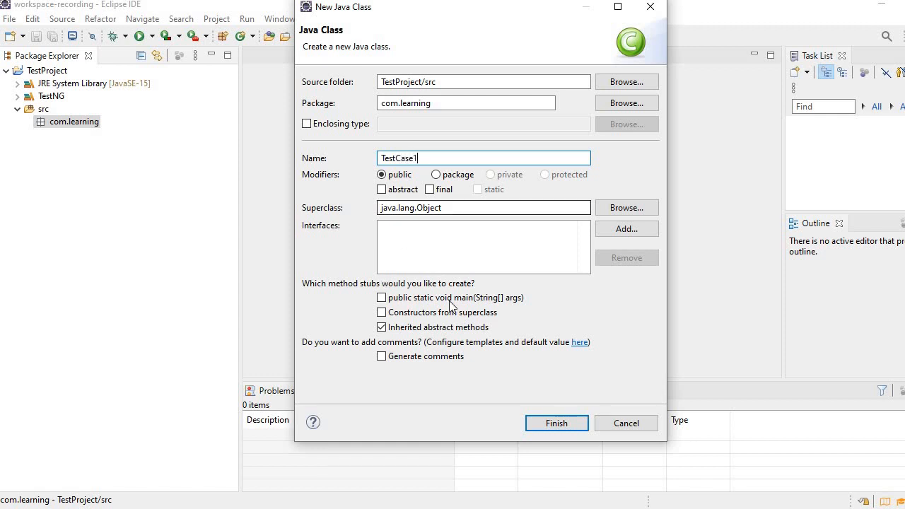
pyautogui.click(554, 424)
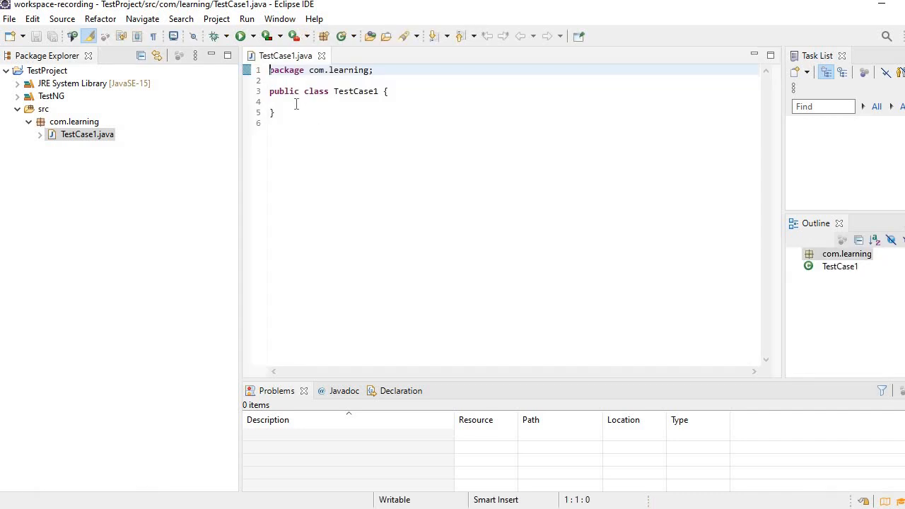
# Add three blank lines inside the TestCase1 class body and save the file
pyautogui.click(296, 104)
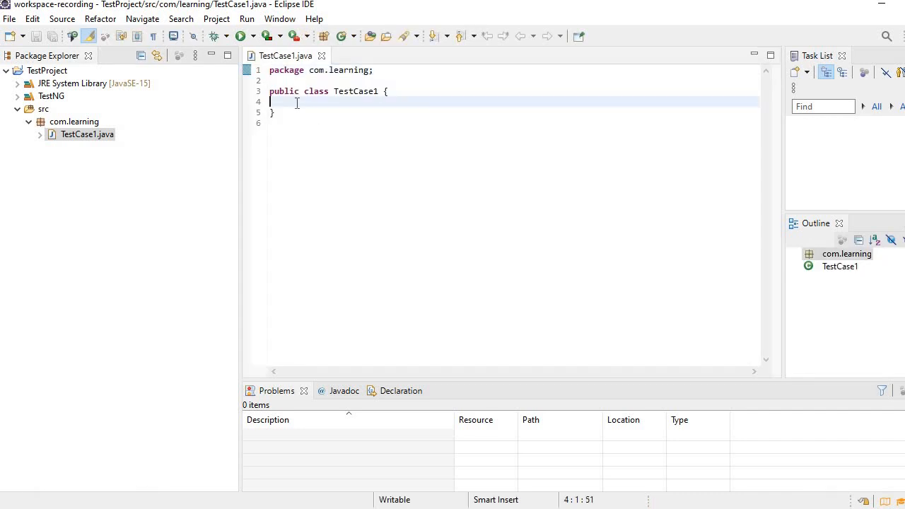
pyautogui.press('Return')
pyautogui.press('Return')
pyautogui.press('Return')
pyautogui.press('Up')
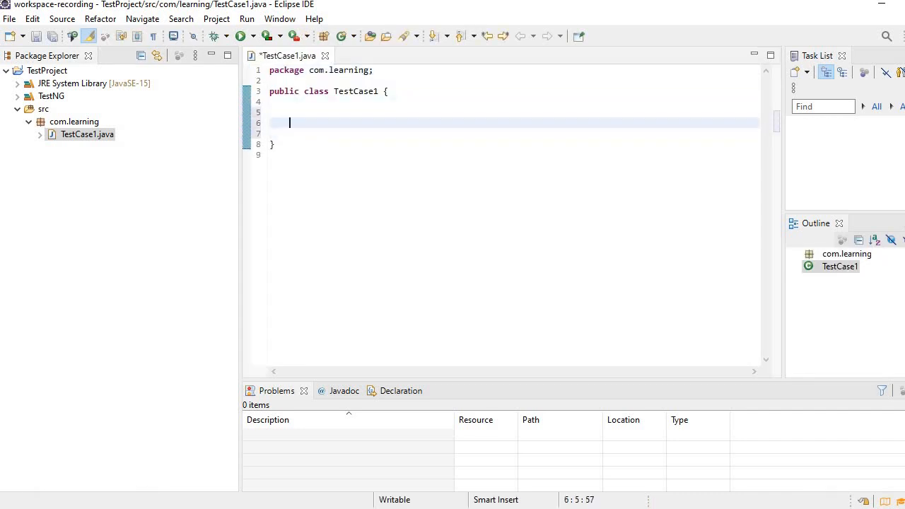
pyautogui.press('Up')
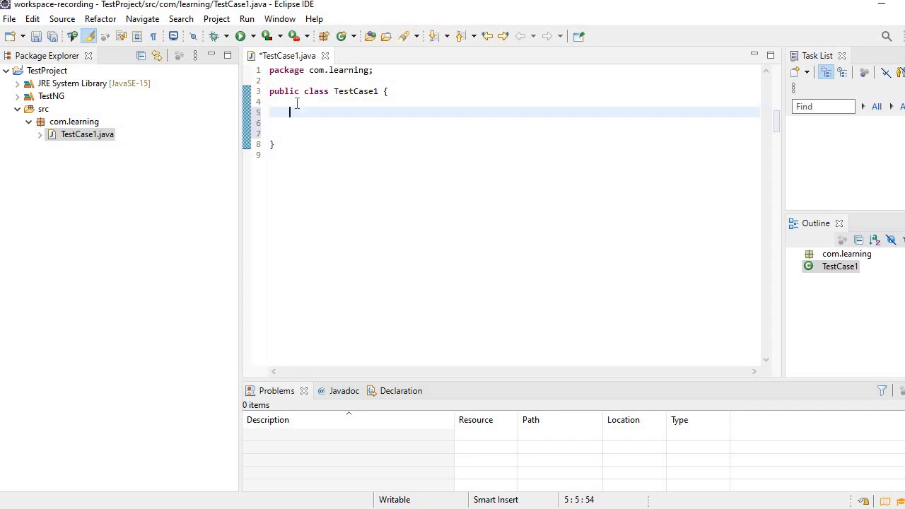
pyautogui.hotkey('ctrl', 's')
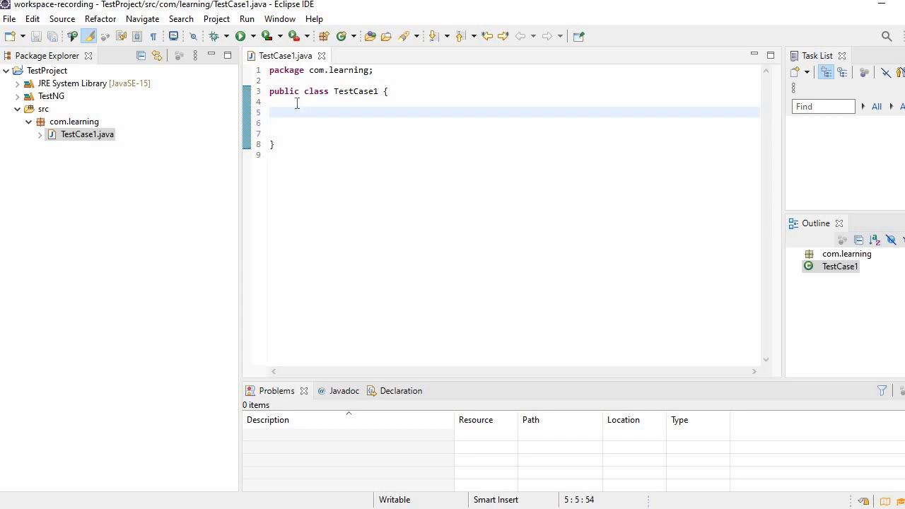
# Write an empty "public void verifyLogin()" method with its braces inside the TestCase1 class
pyautogui.write('pu')
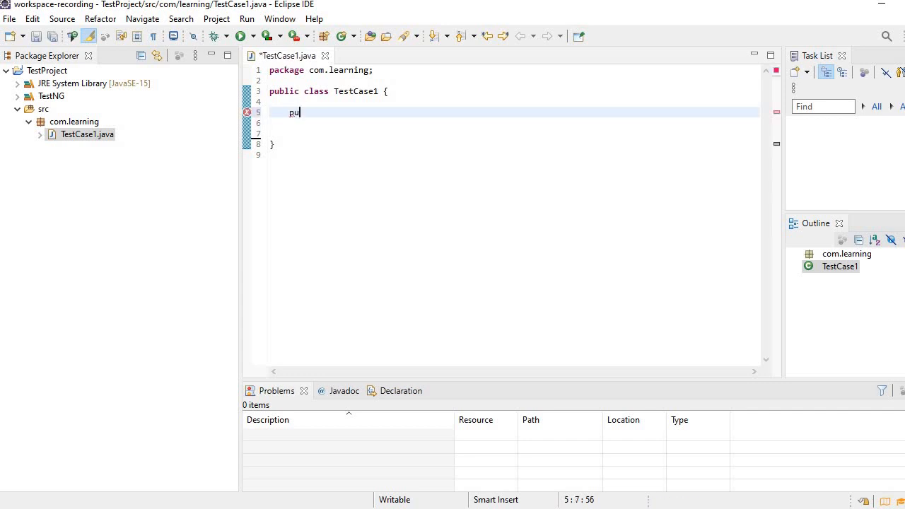
pyautogui.write('blic void ver')
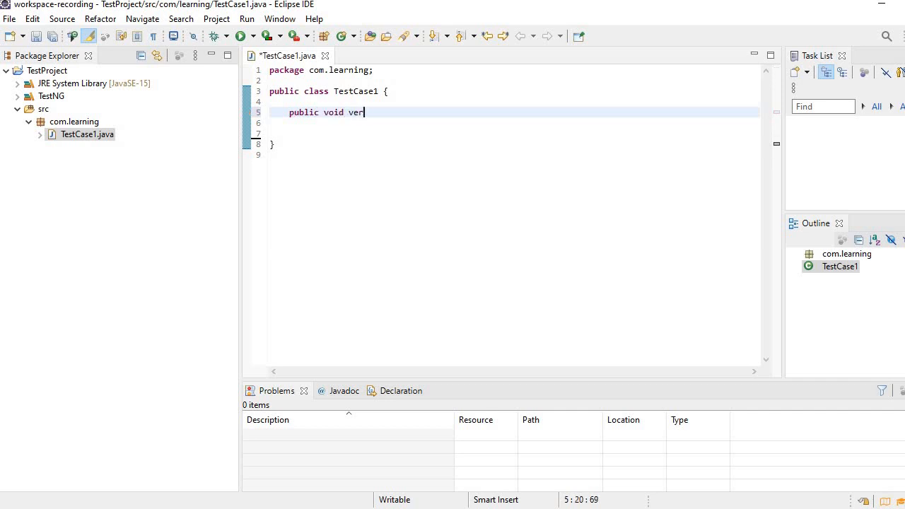
pyautogui.write('ifyLogin()')
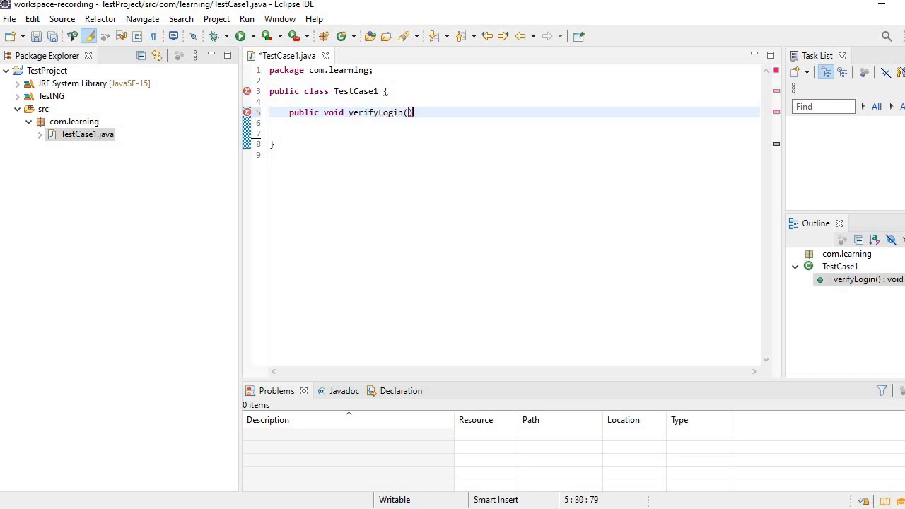
pyautogui.write(' {')
pyautogui.press('Return')
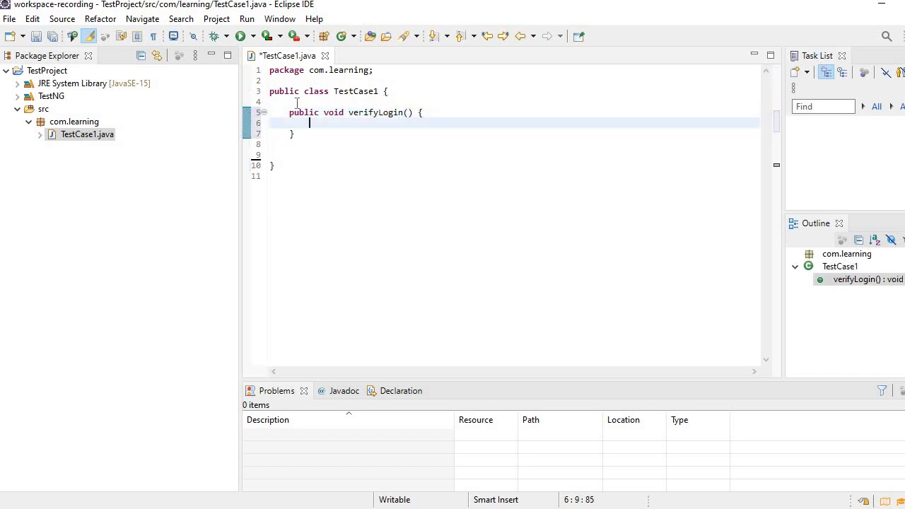
# Add a System.out.println statement printing "verified login" to the verifyLogin method and save the file
pyautogui.write('sysosut')
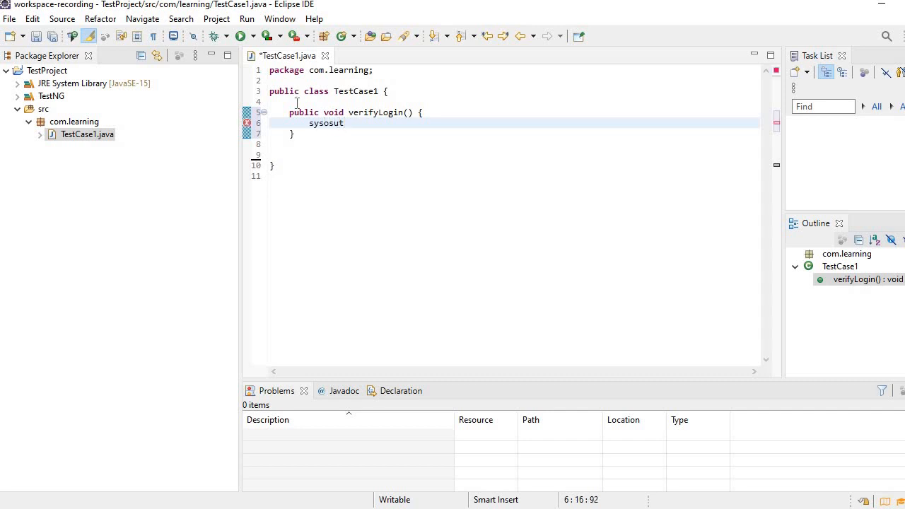
pyautogui.hotkey('ctrl', 'space')
pyautogui.press('BackSpace')
pyautogui.press('Escape')
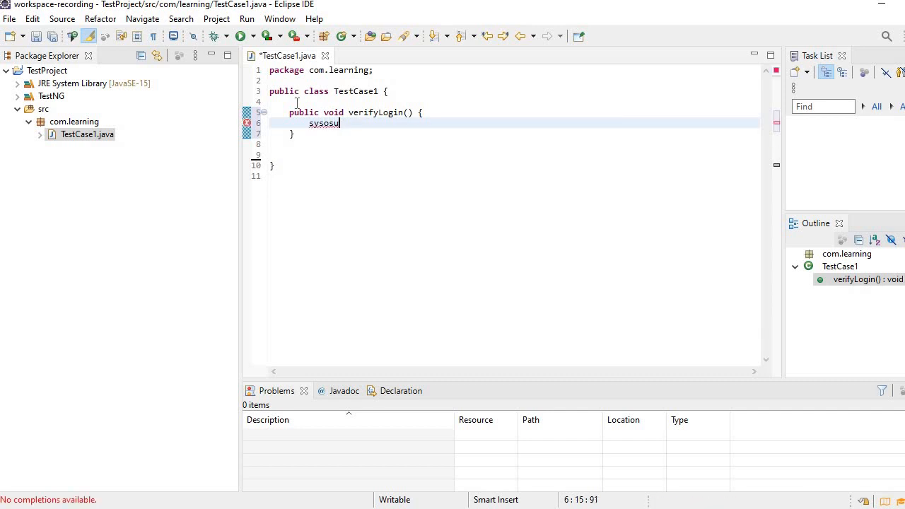
pyautogui.press('BackSpace')
pyautogui.press('BackSpace')
pyautogui.press('BackSpace')
pyautogui.write('out')
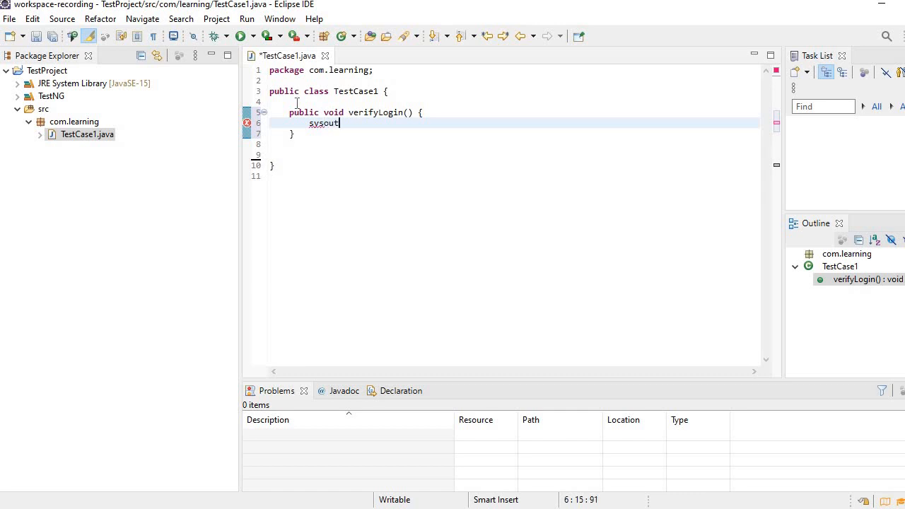
pyautogui.hotkey('ctrl', 'space')
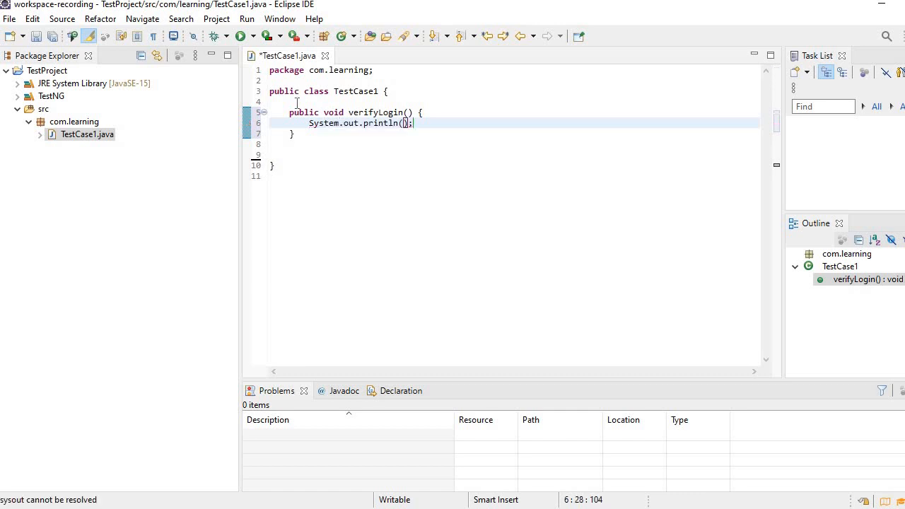
pyautogui.write('"veri')
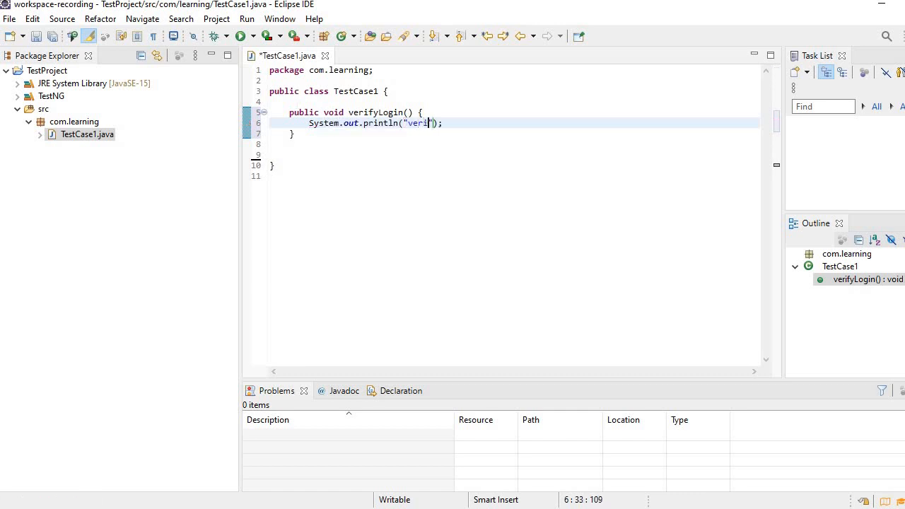
pyautogui.write('fied login')
pyautogui.hotkey('ctrl', 's')
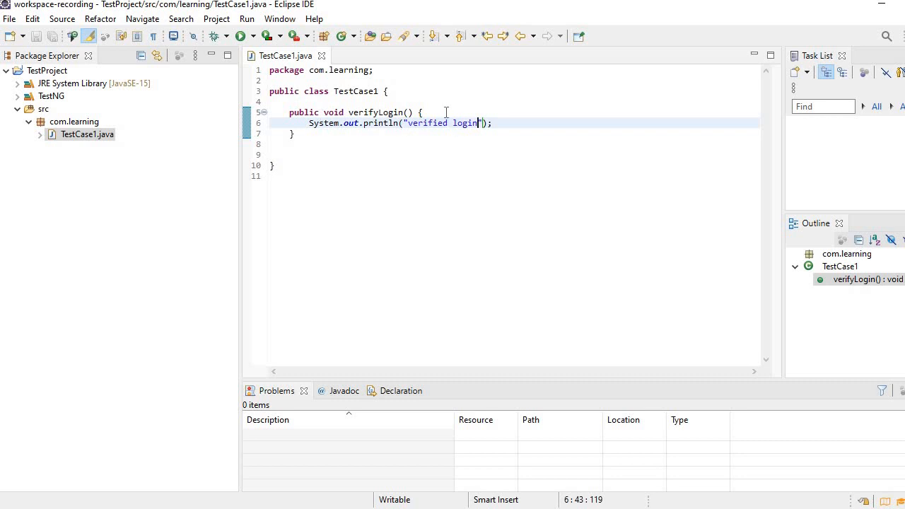
pyautogui.moveTo(446, 112); pyautogui.dragTo(290, 133)
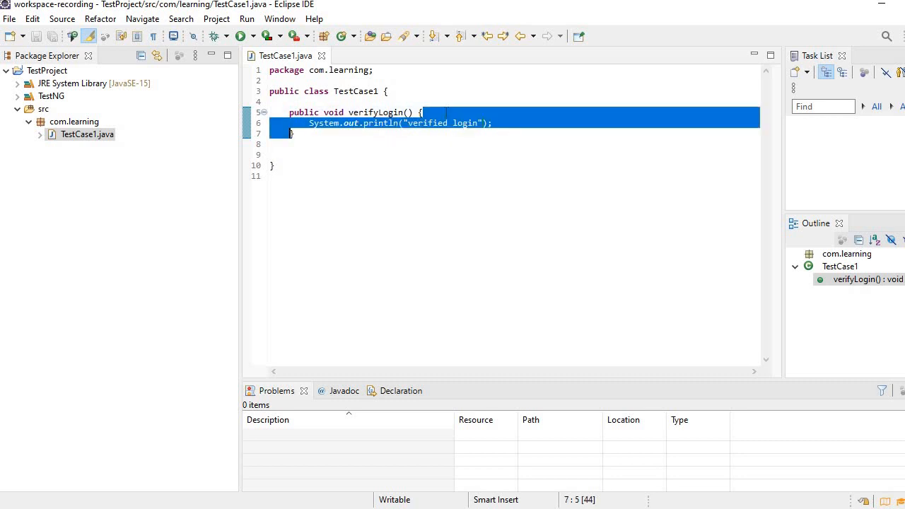
pyautogui.click(326, 103)
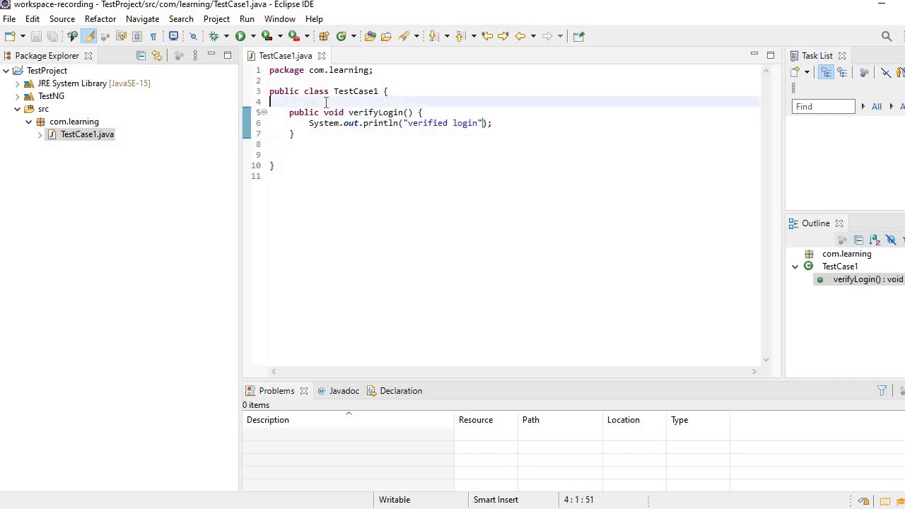
pyautogui.press('Return')
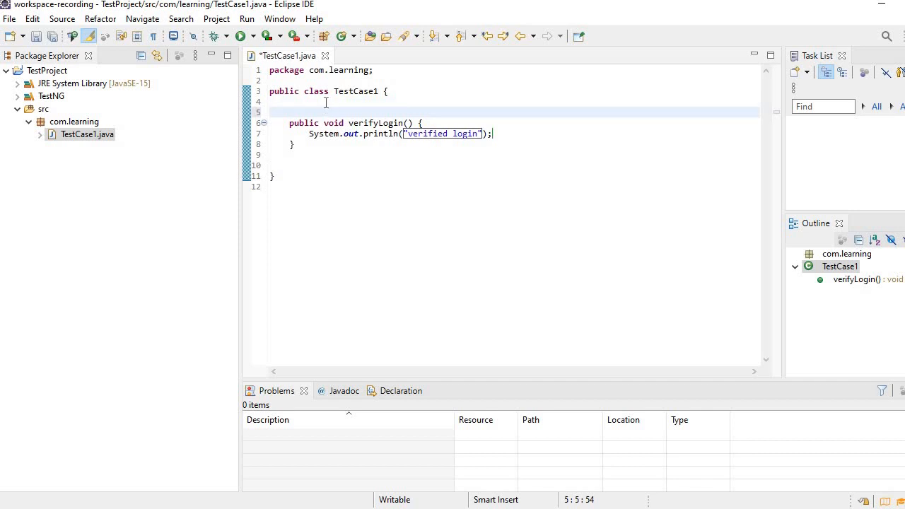
pyautogui.hotkey('ctrl', 's')
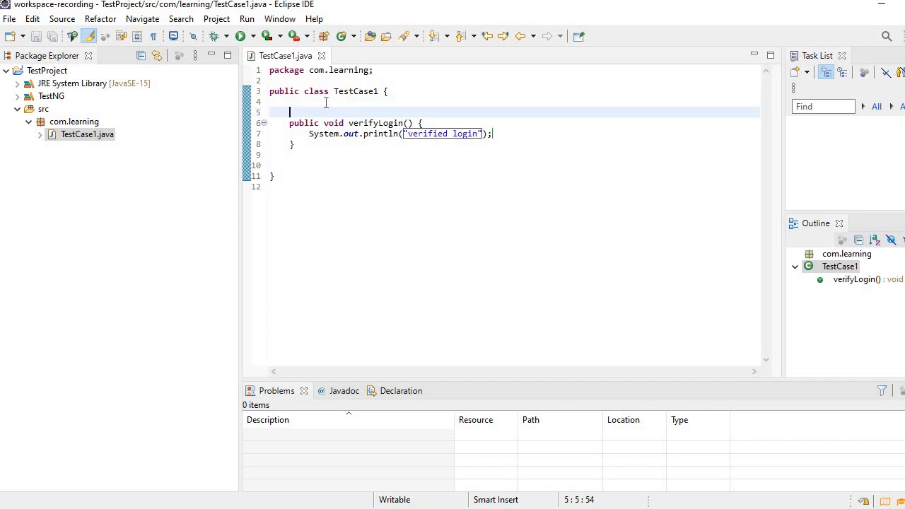
pyautogui.write('@T')
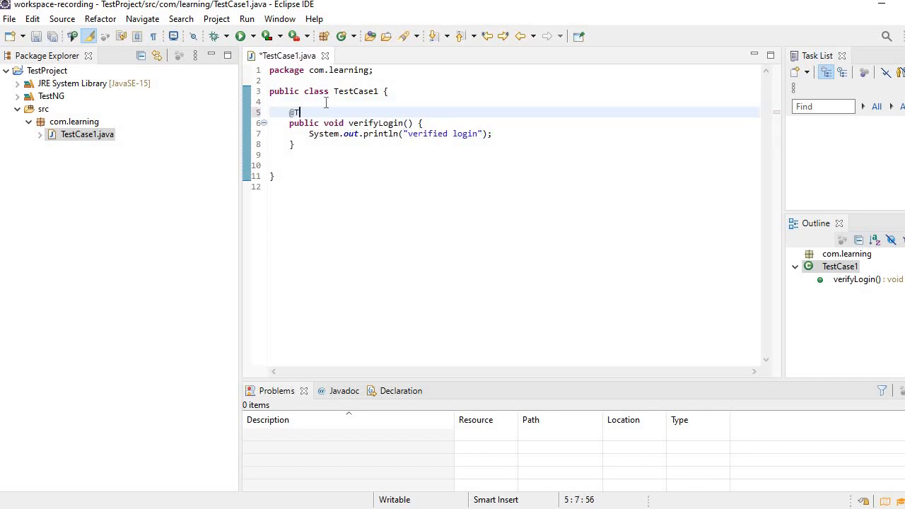
pyautogui.hotkey('ctrl', 'space')
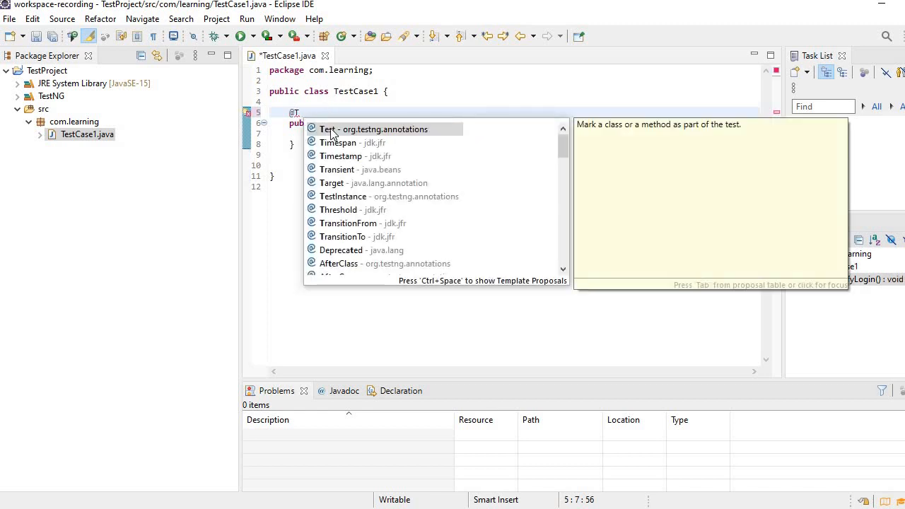
pyautogui.doubleClick(339, 130)
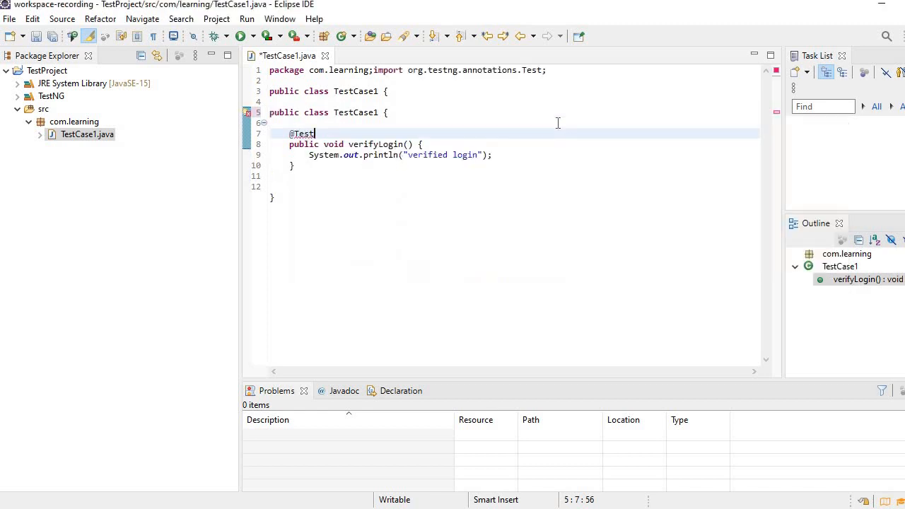
pyautogui.hotkey('ctrl', 's')
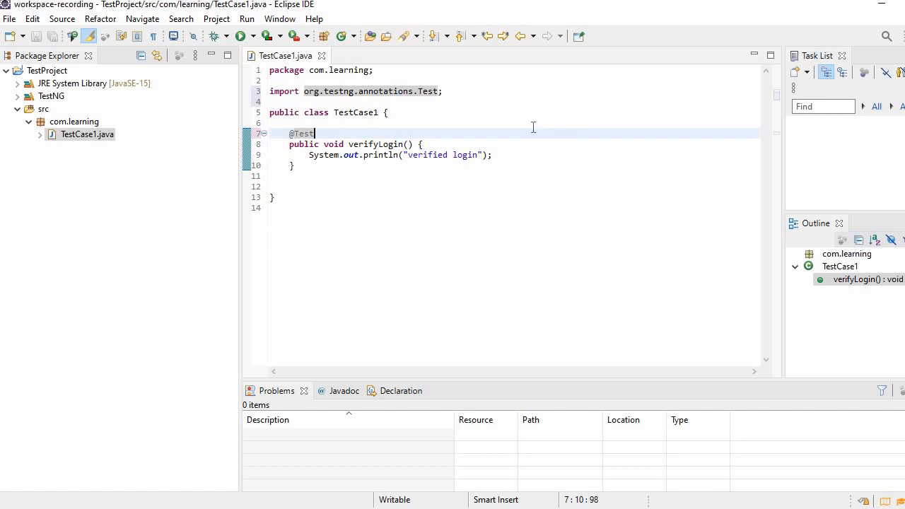
# Run TestCase1 as a TestNG test and allow eclipse through Windows Defender Firewall on private networks
pyautogui.click(364, 154)
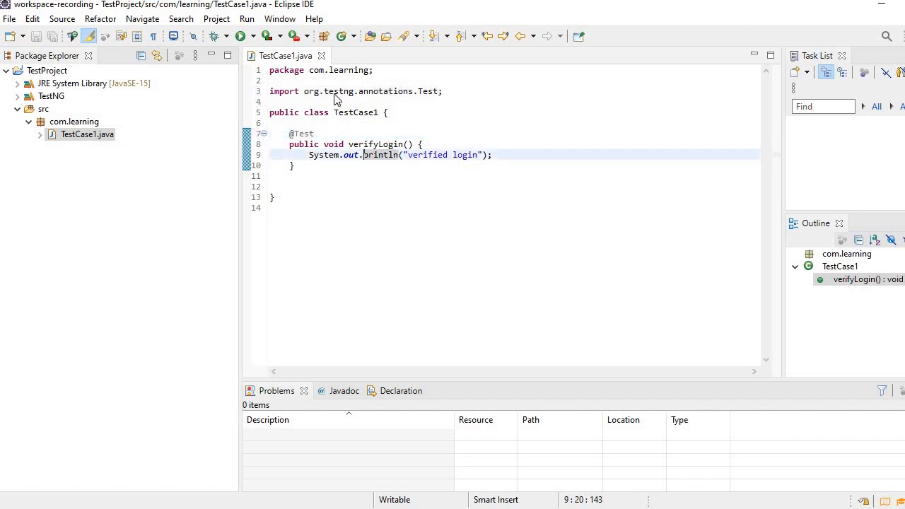
pyautogui.doubleClick(338, 91)
pyautogui.click(333, 134)
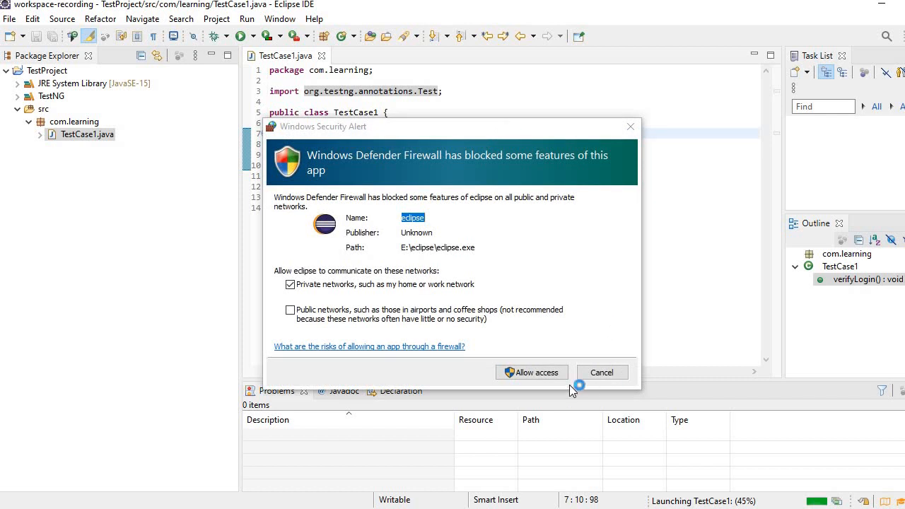
pyautogui.click(541, 374)
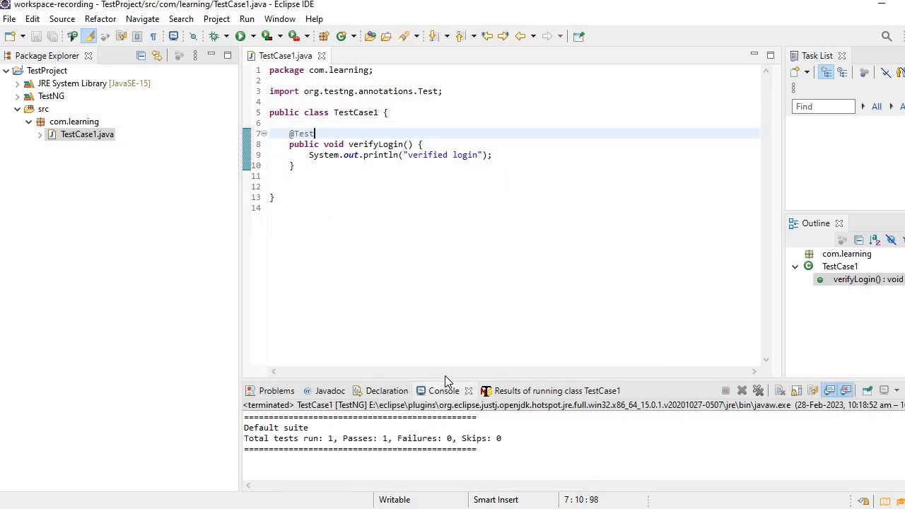
# Enlarge the console area and examine the numbers of tests run and passed for TestCase1
pyautogui.moveTo(444, 378); pyautogui.dragTo(434, 240)
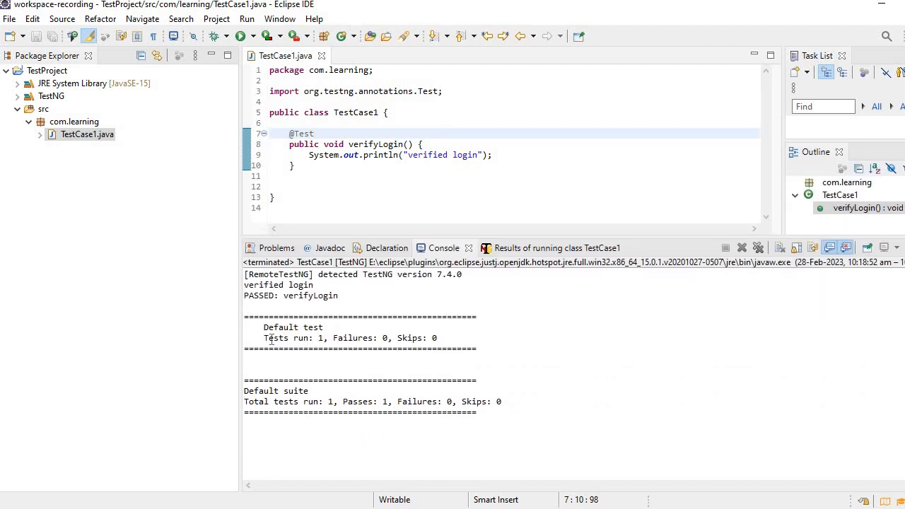
pyautogui.moveTo(266, 338); pyautogui.dragTo(328, 340)
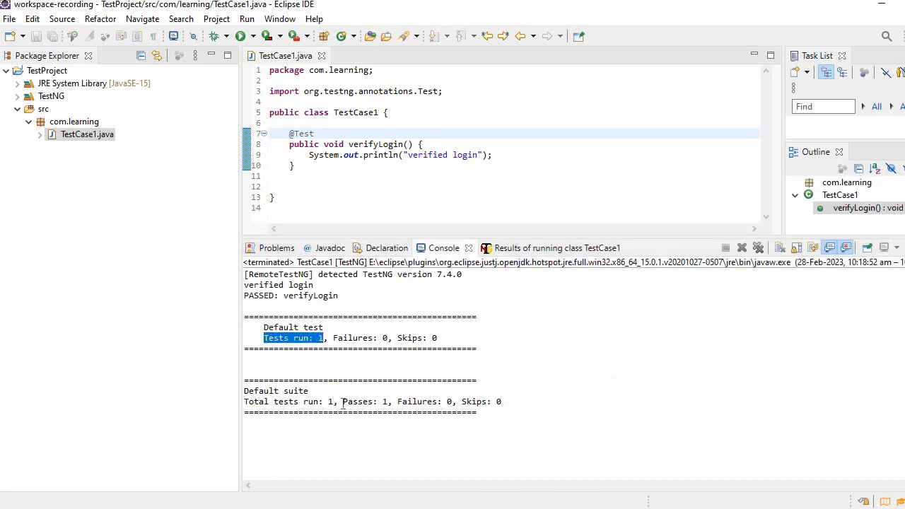
pyautogui.moveTo(343, 401); pyautogui.dragTo(392, 403)
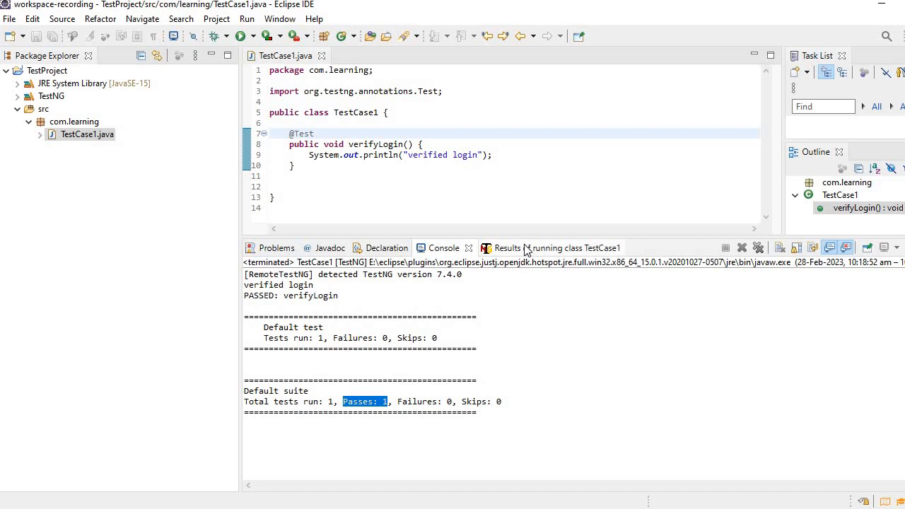
# Show the TestNG results of running class TestCase1 and examine the entries for com.learning.TestCase1 and its verifyLogin method
pyautogui.click(524, 249)
pyautogui.click(311, 346)
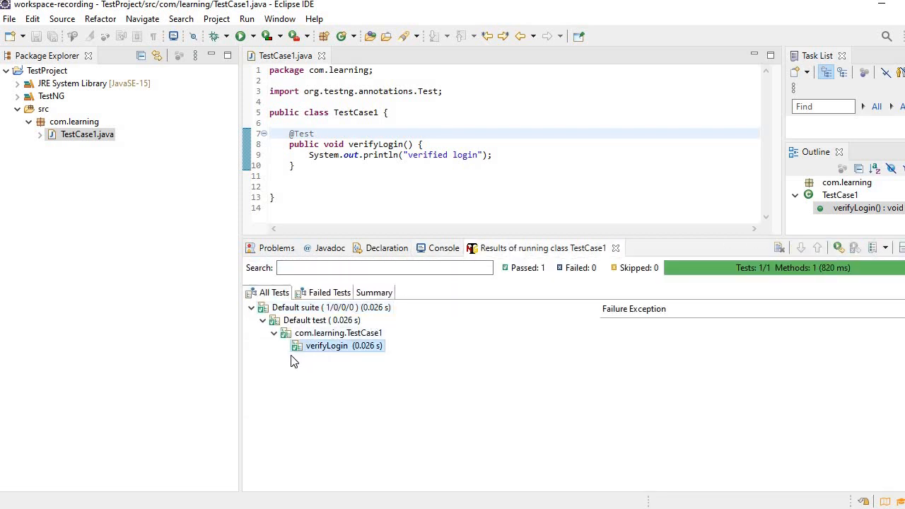
pyautogui.click(348, 334)
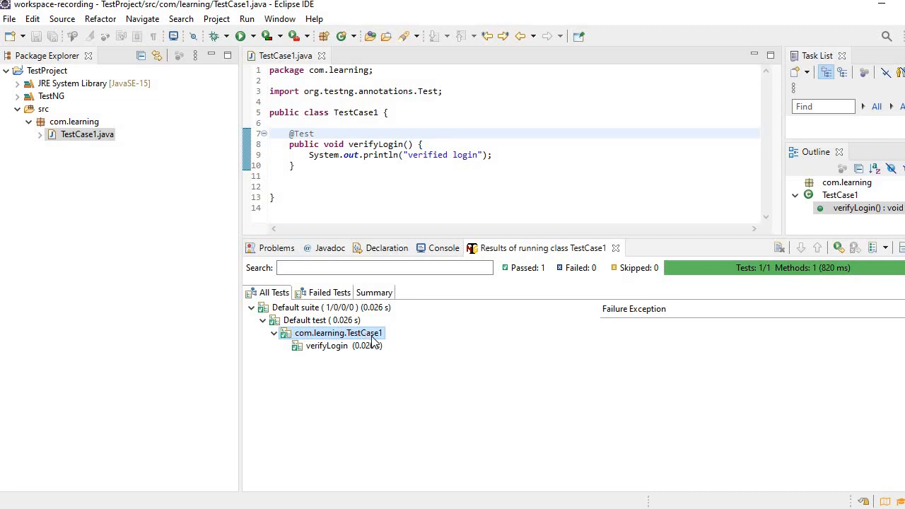
pyautogui.click(369, 347)
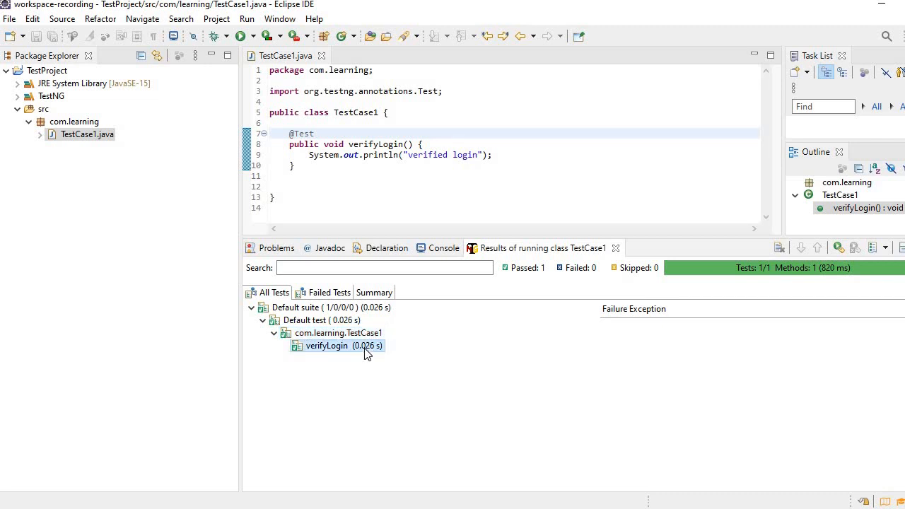
# Refresh TestProject and expand its test-output folder to locate the emailable-report.html and index.html reports
pyautogui.click(44, 72)
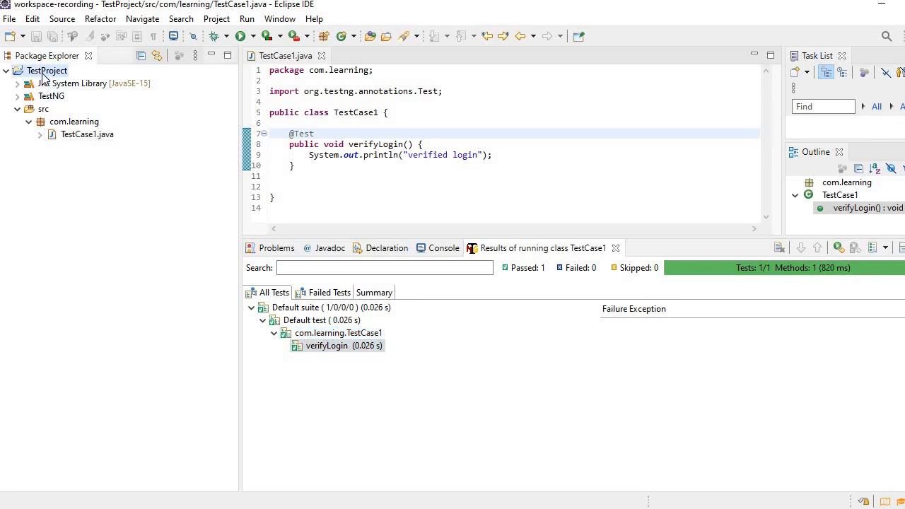
pyautogui.rightClick(43, 74)
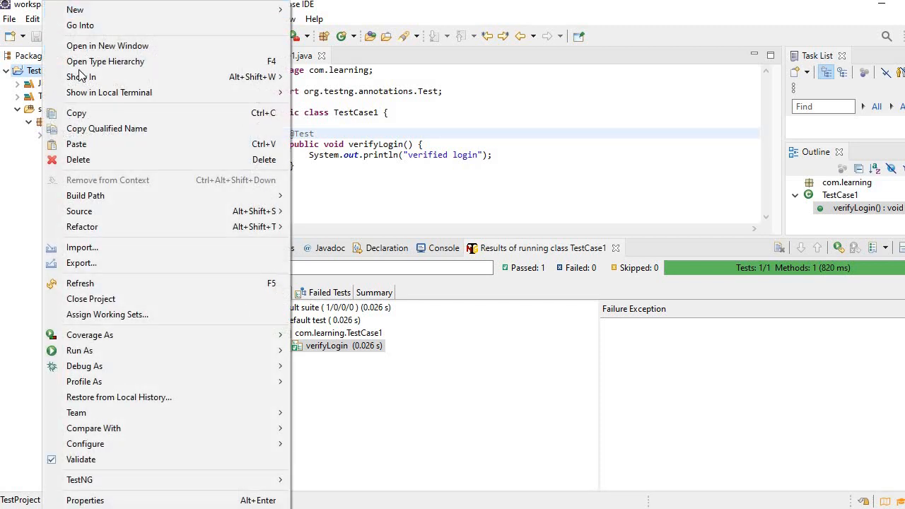
pyautogui.click(74, 283)
pyautogui.click(18, 147)
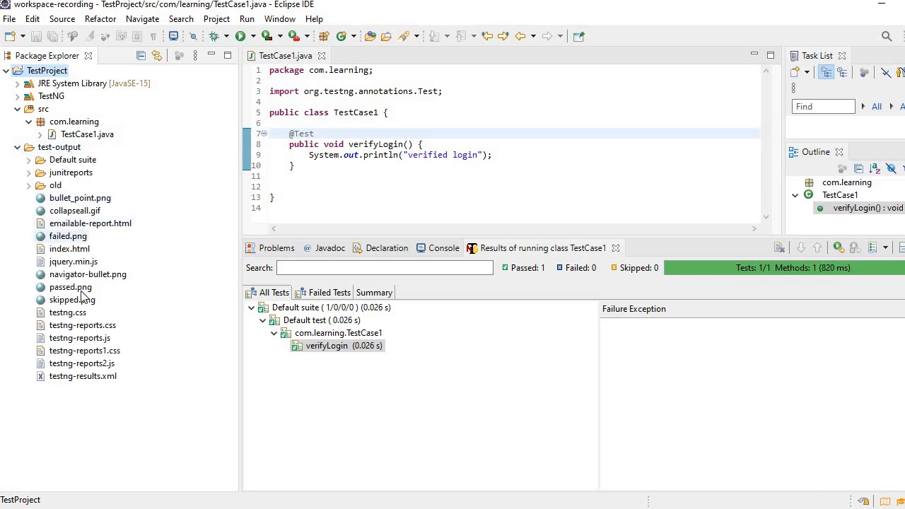
pyautogui.click(68, 225)
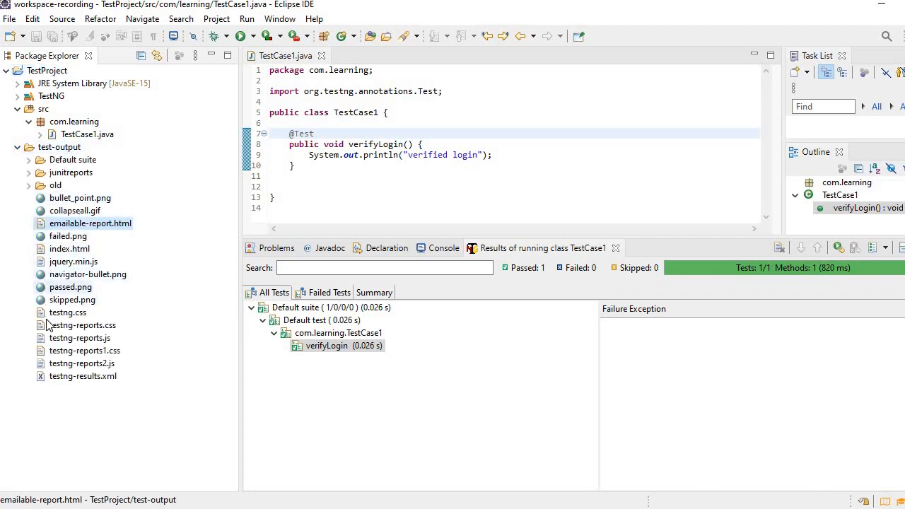
pyautogui.click(71, 249)
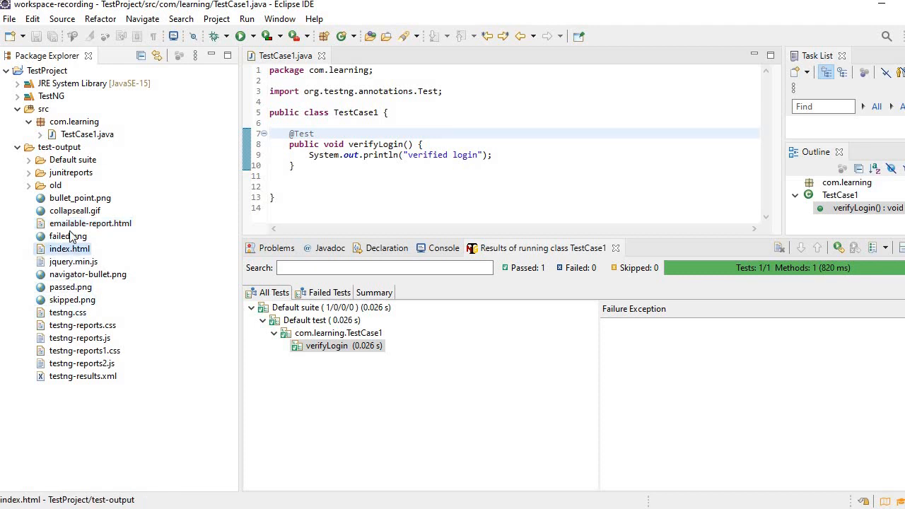
# Open emailable-report.html from test-output with the Web Browser and examine its test summary and method details
pyautogui.doubleClick(90, 223)
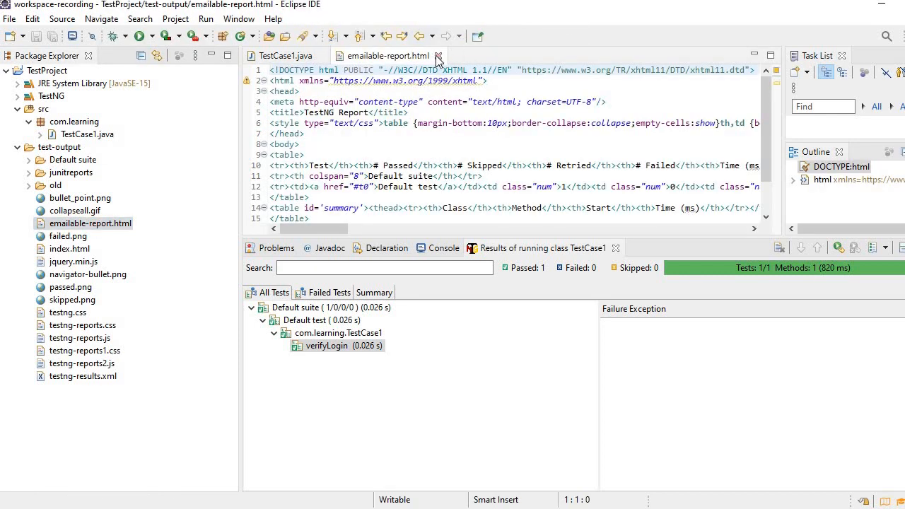
pyautogui.click(438, 56)
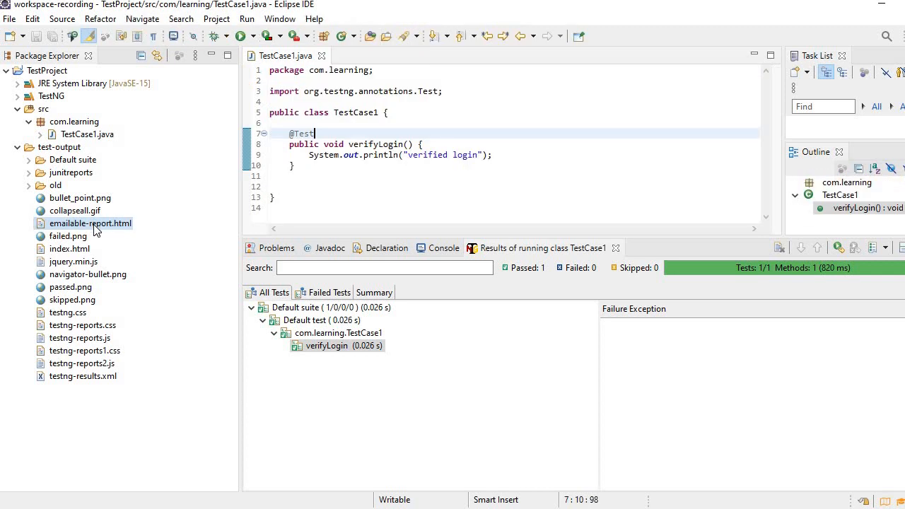
pyautogui.rightClick(95, 226)
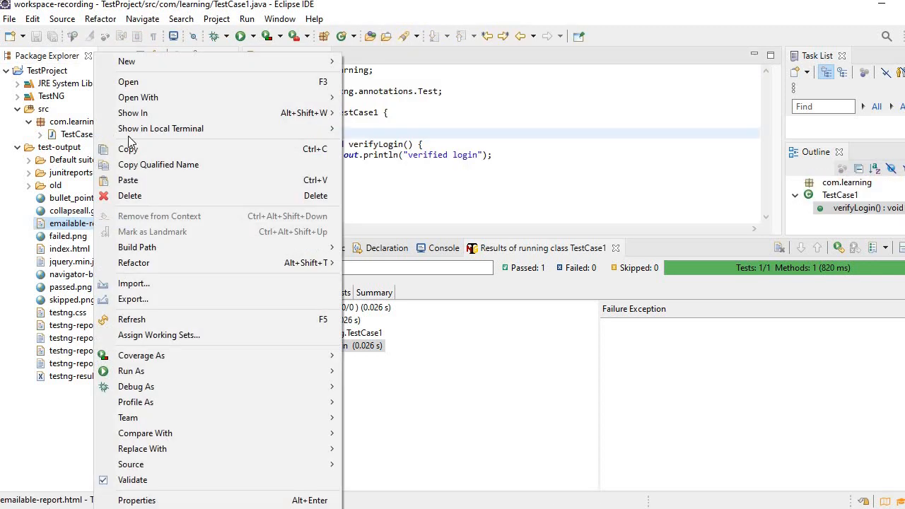
pyautogui.moveTo(141, 98)
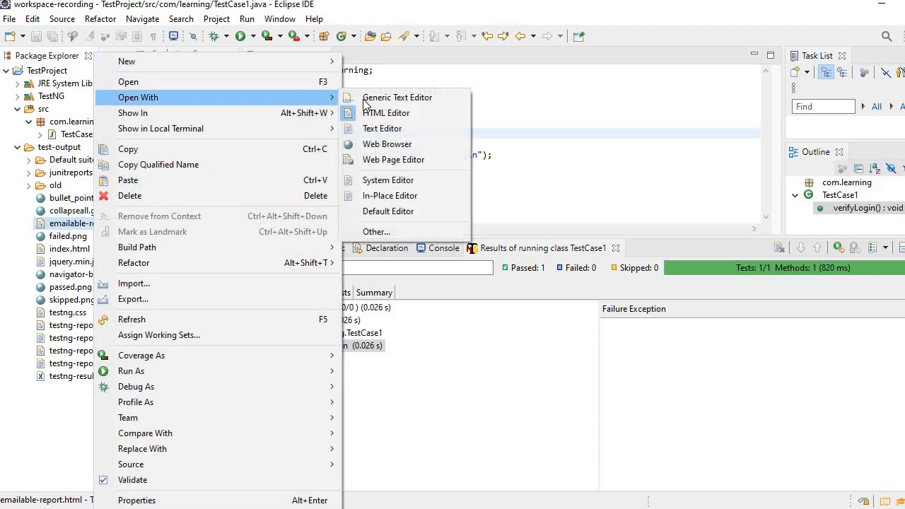
pyautogui.click(385, 145)
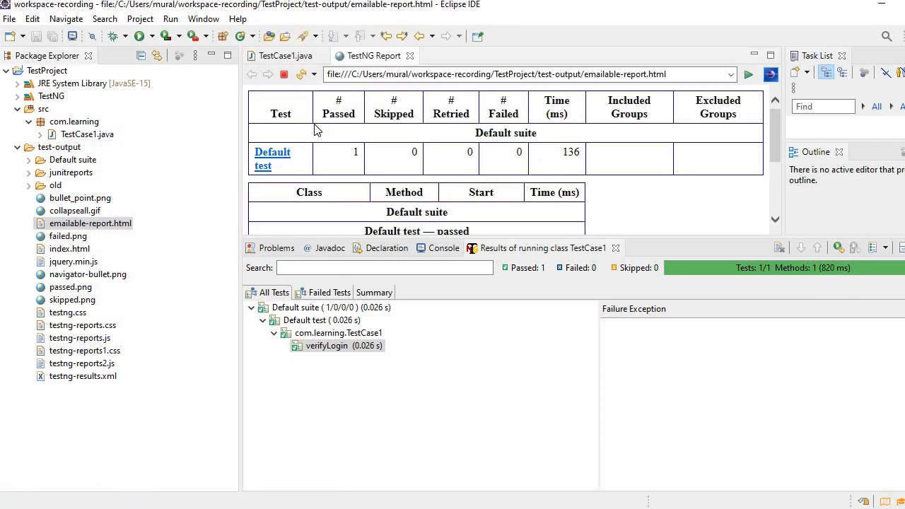
pyautogui.scroll(-1, 407, 149)
pyautogui.scroll(-4, 624, 228)
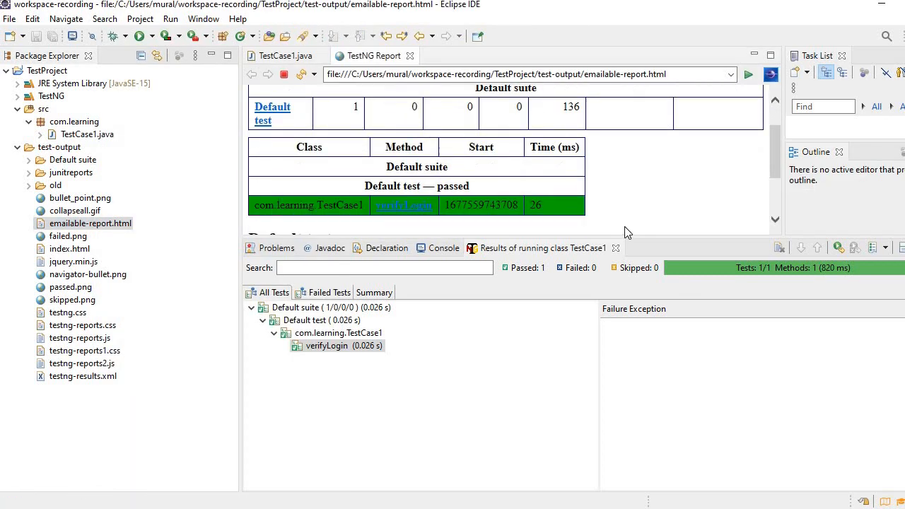
pyautogui.scroll(-1, 633, 200)
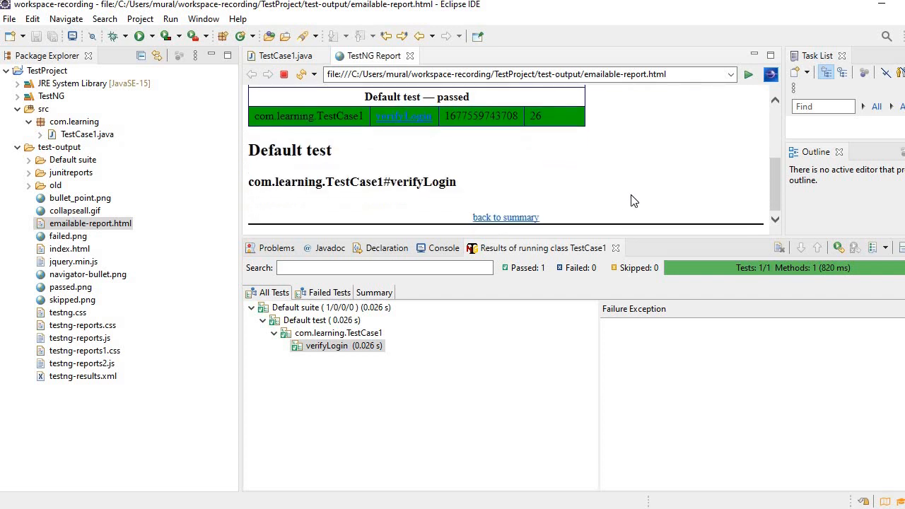
pyautogui.scroll(6, 633, 200)
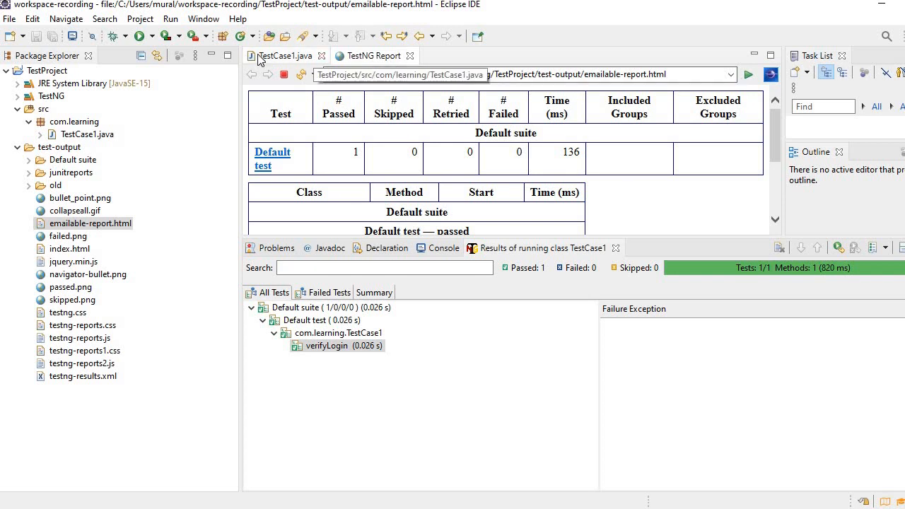
pyautogui.click(285, 55)
pyautogui.moveTo(287, 133); pyautogui.dragTo(325, 132)
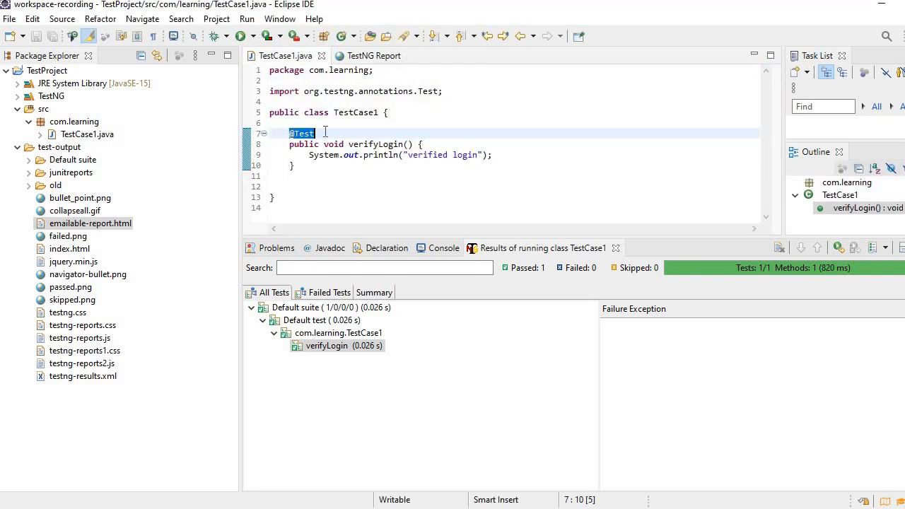